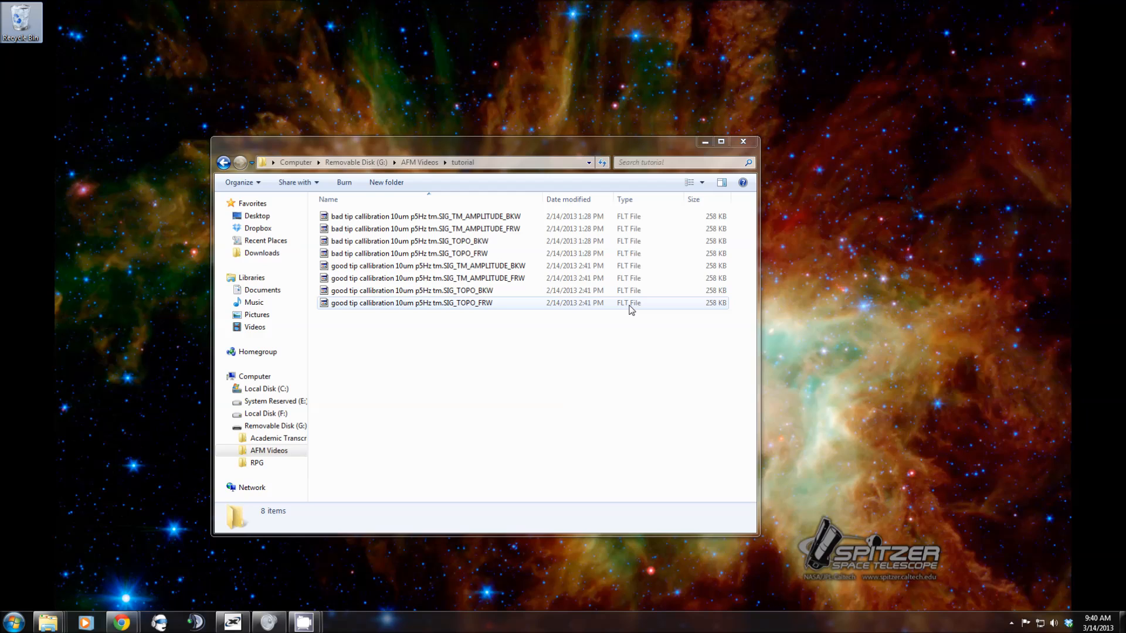
- Set gwyddion from the Gwyddion bin folder as the default program for FLT files, using the good-tip SIG_TOPO_FRW file's properties
right_click(461, 309)
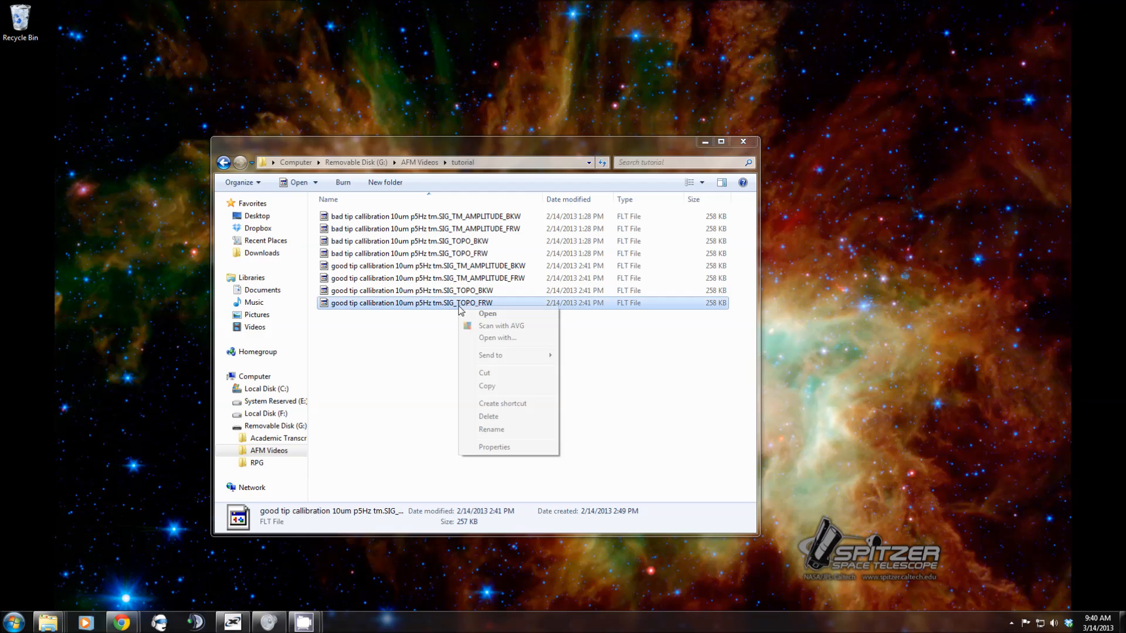
click(494, 448)
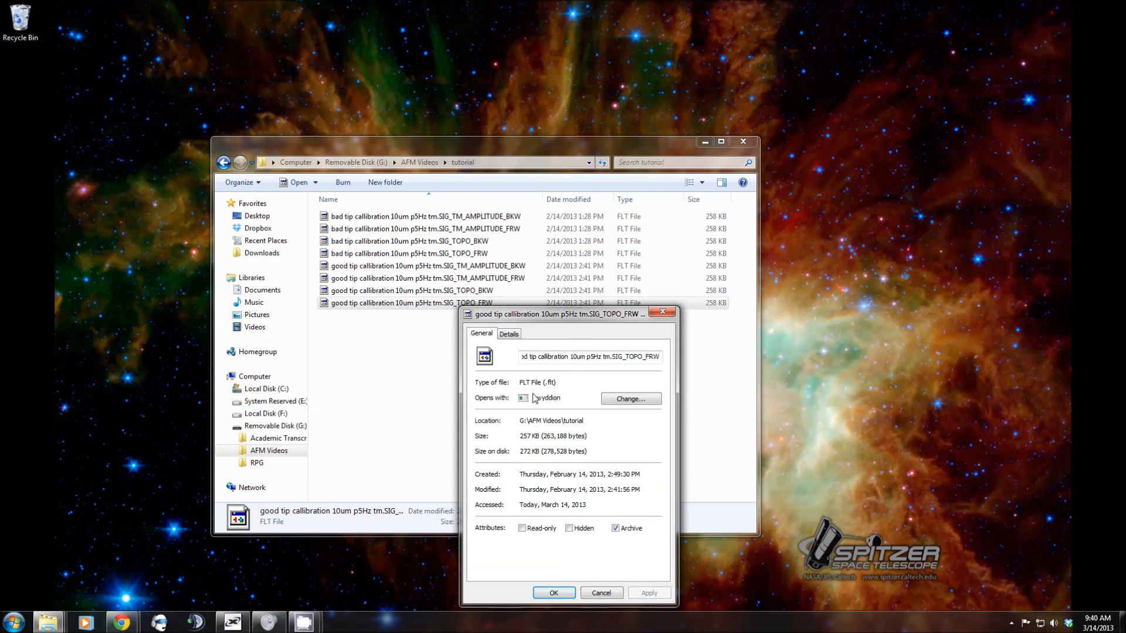
drag(562, 313, 514, 227)
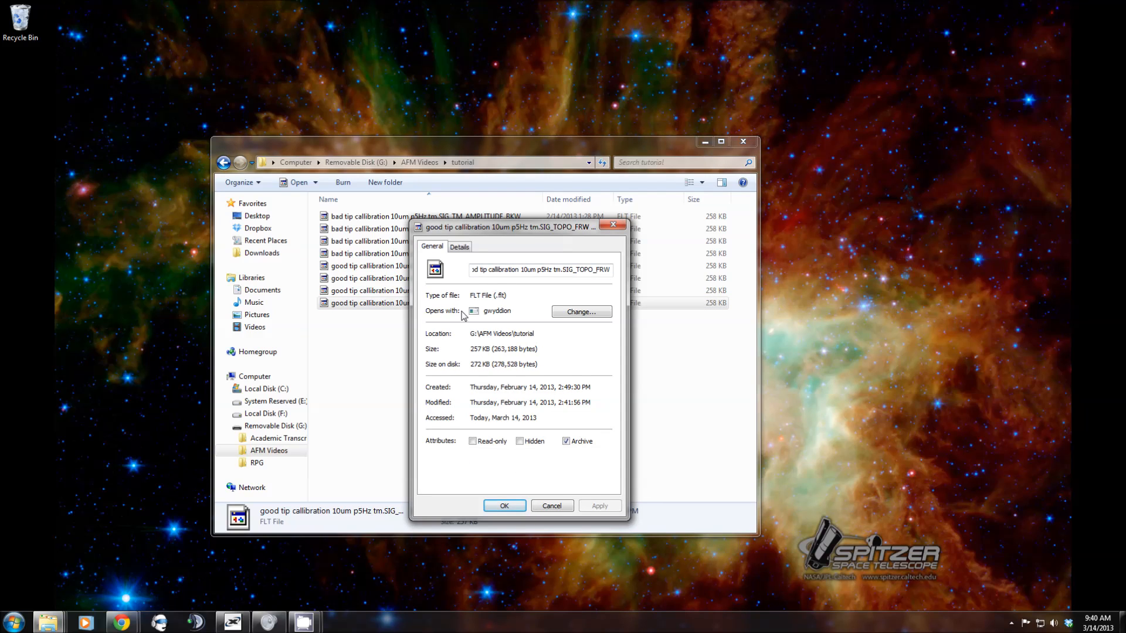
click(585, 317)
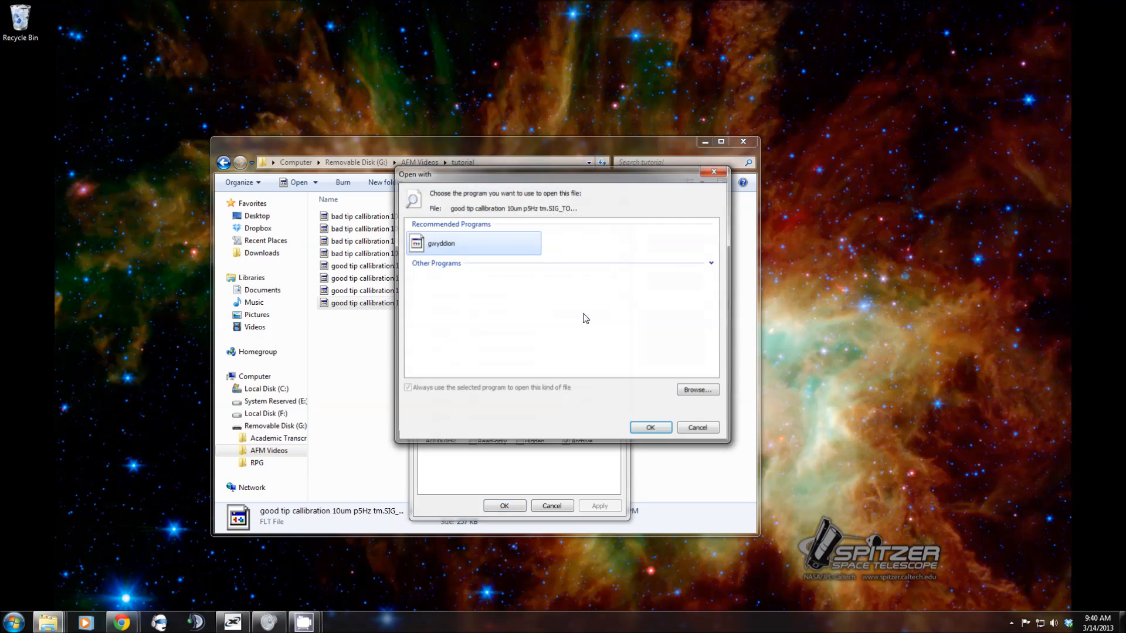
click(700, 393)
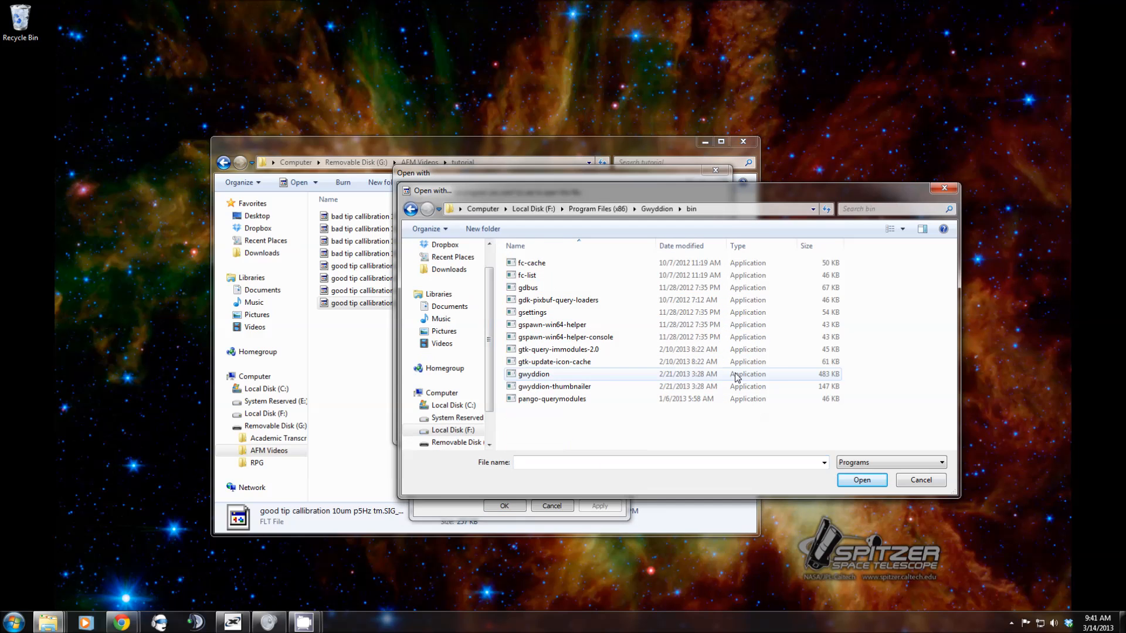
click(528, 375)
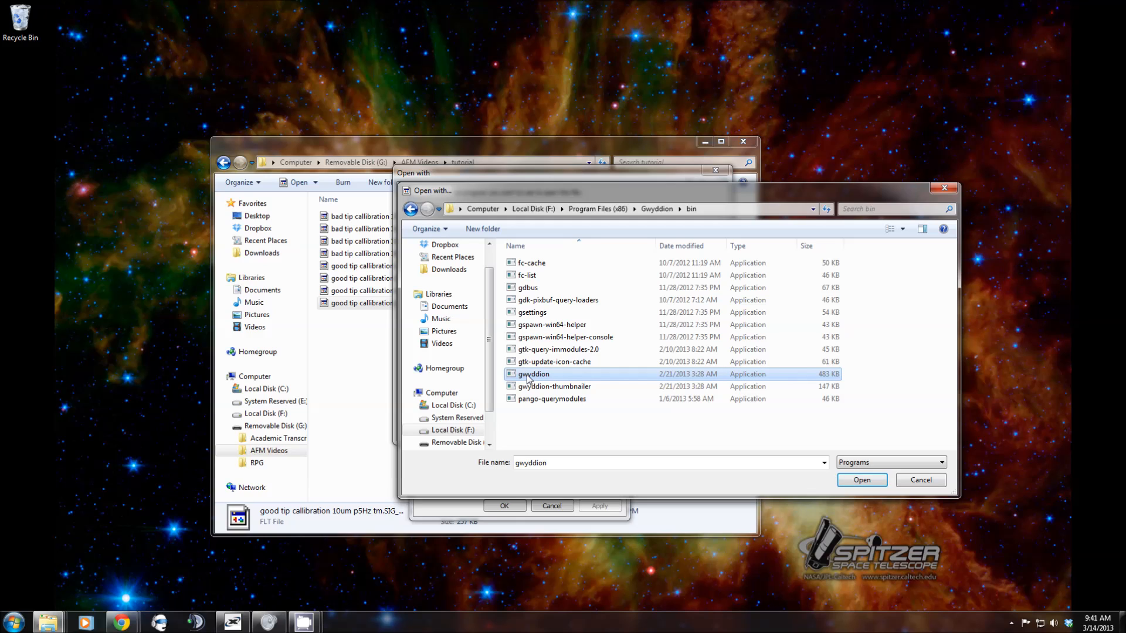
click(850, 482)
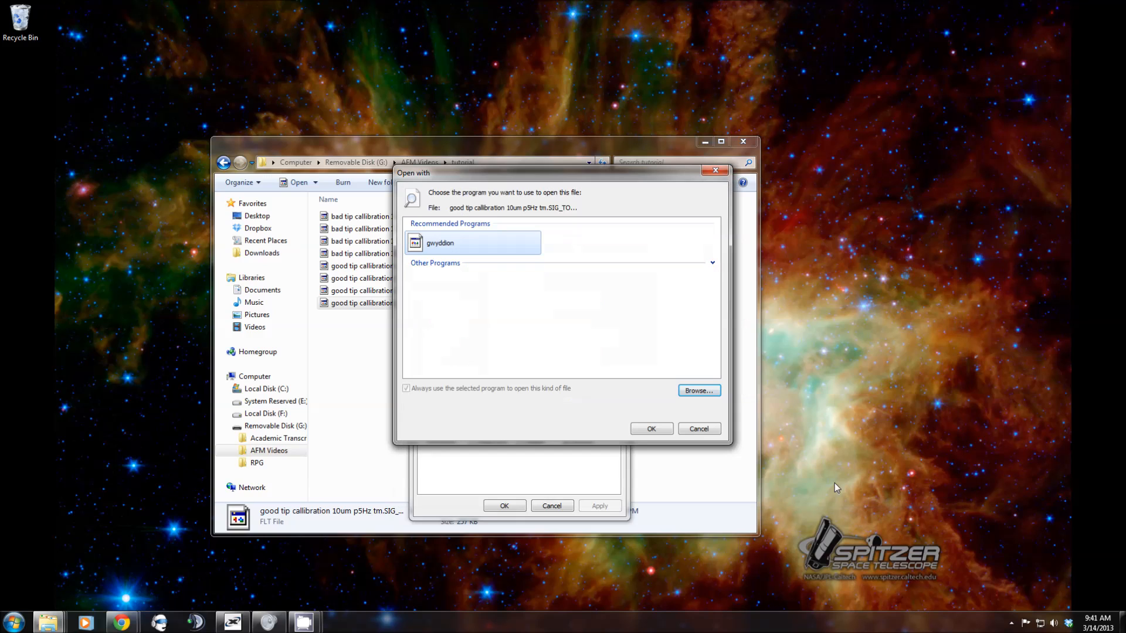
click(649, 429)
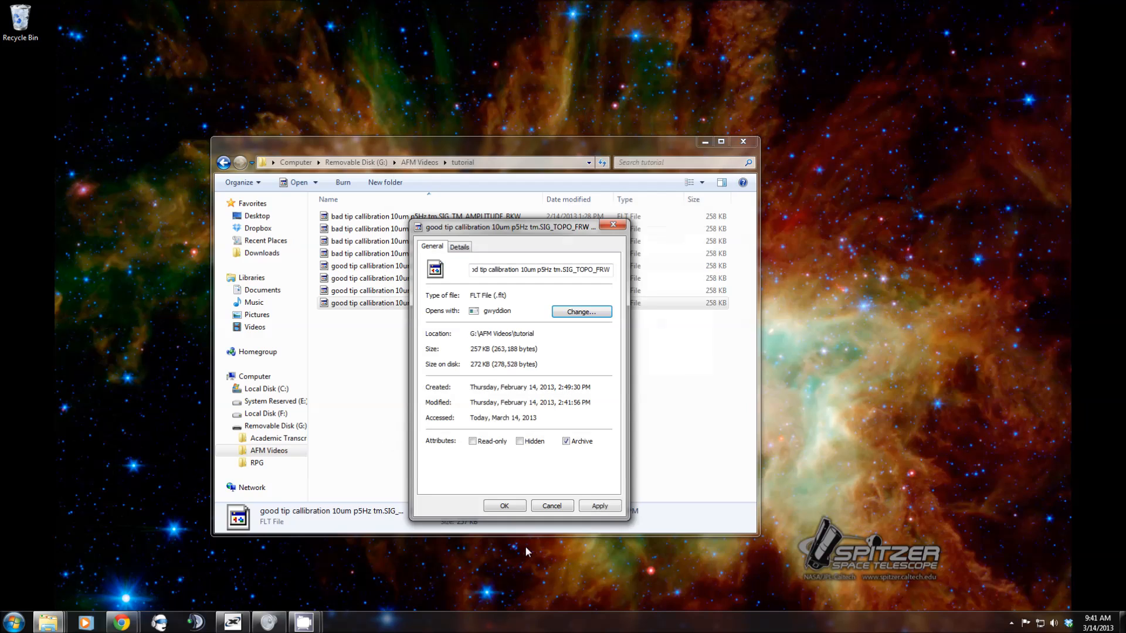
click(505, 505)
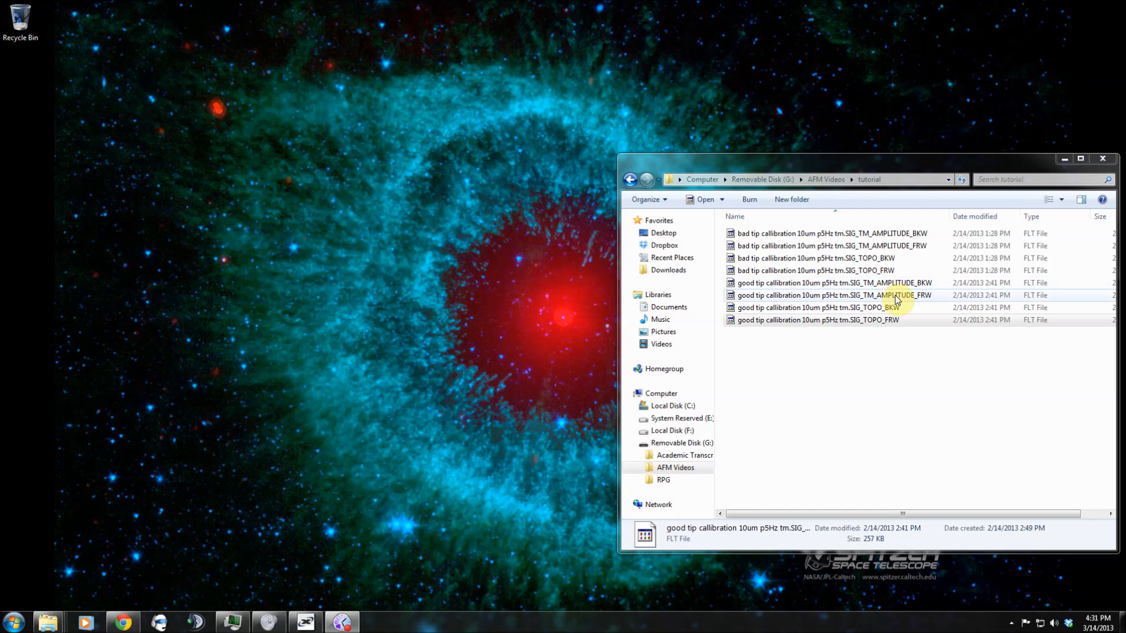
- Open the good tip callibration 10um p5Hz tm.SIG_TOPO_FRW file in Gwyddion and enlarge its image window
click(844, 321)
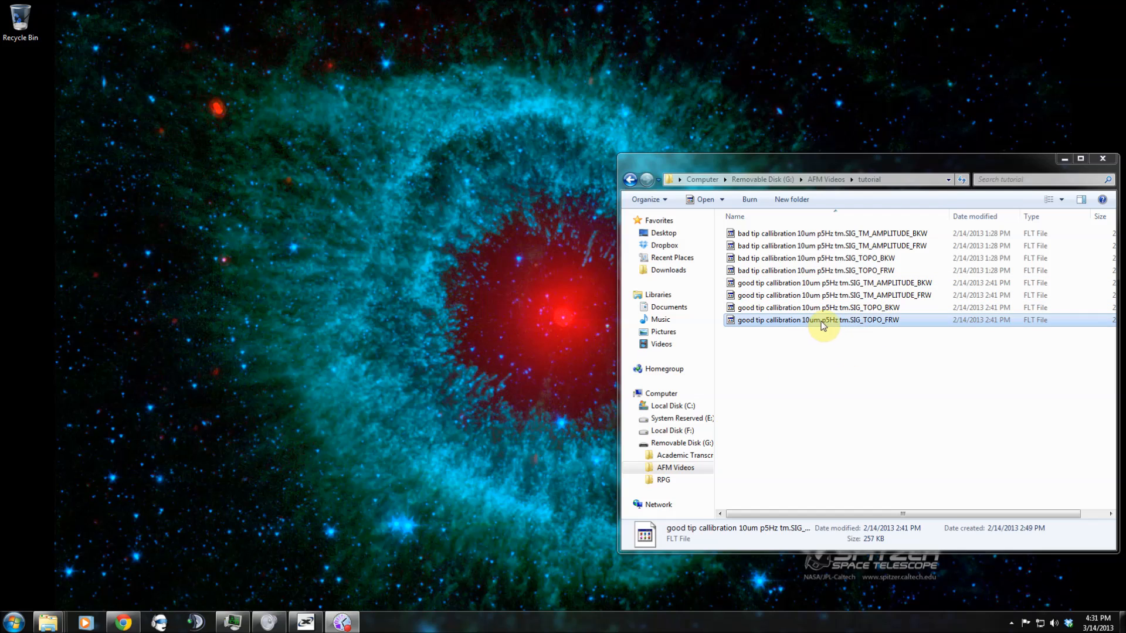
double_click(860, 327)
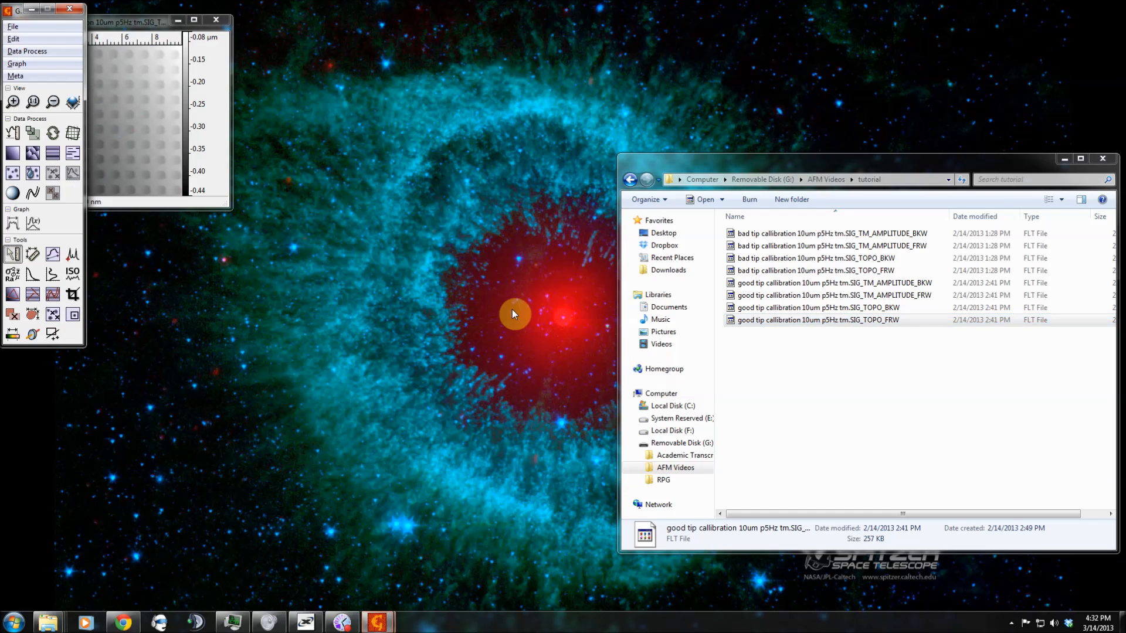
drag(147, 18, 1034, 20)
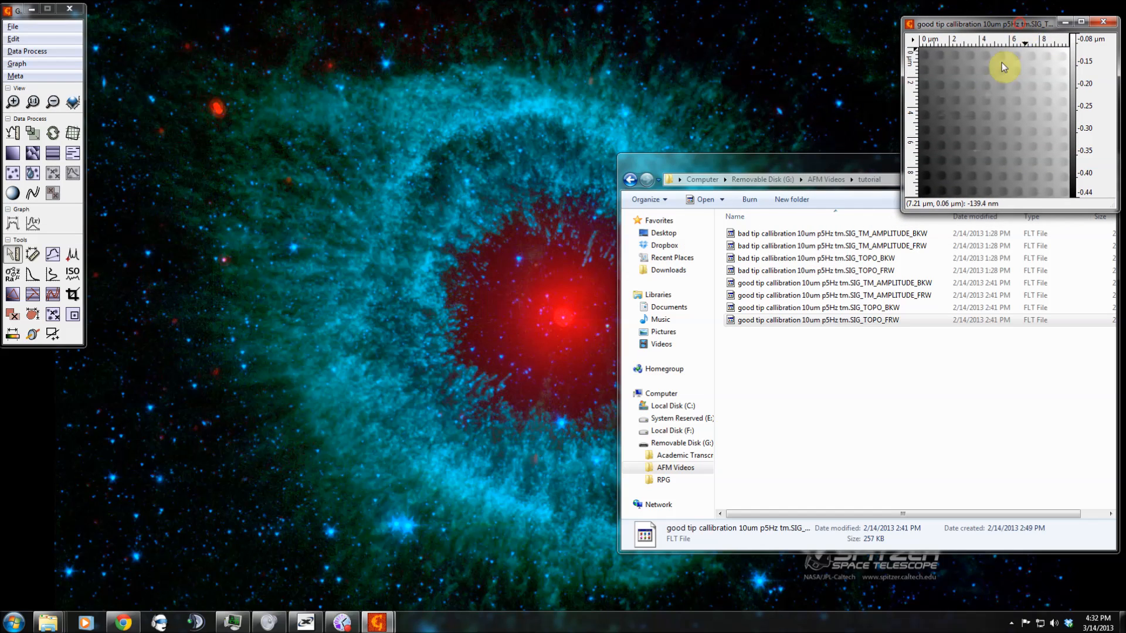
drag(901, 212, 521, 590)
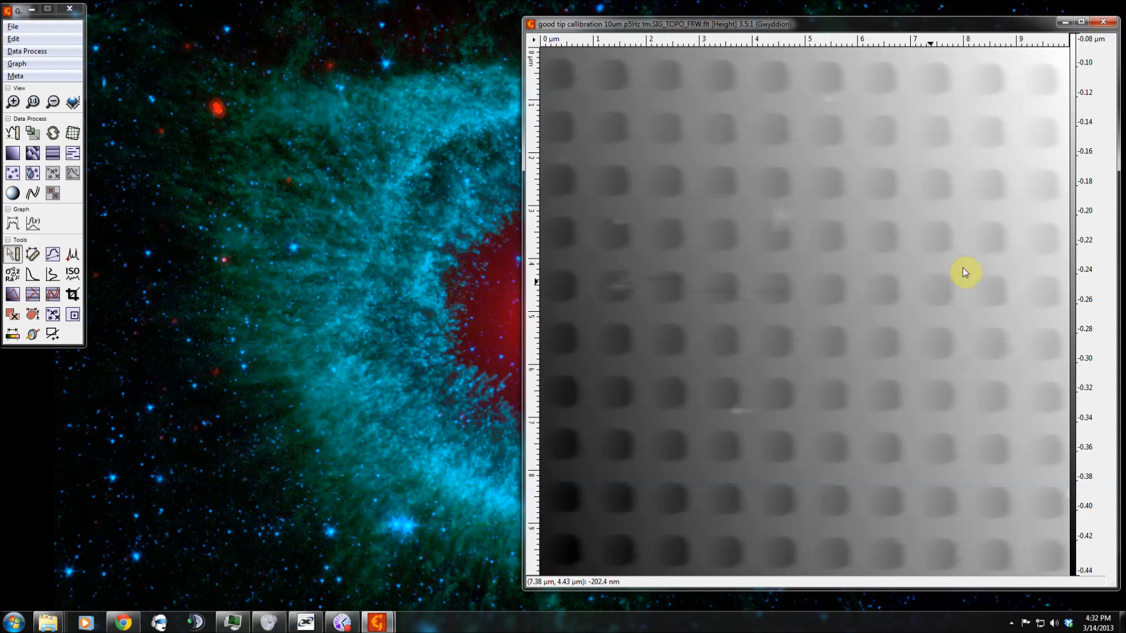
- Apply the Warm color gradient to the height image and shift its minimum height to zero with Fix Zero
click(1074, 258)
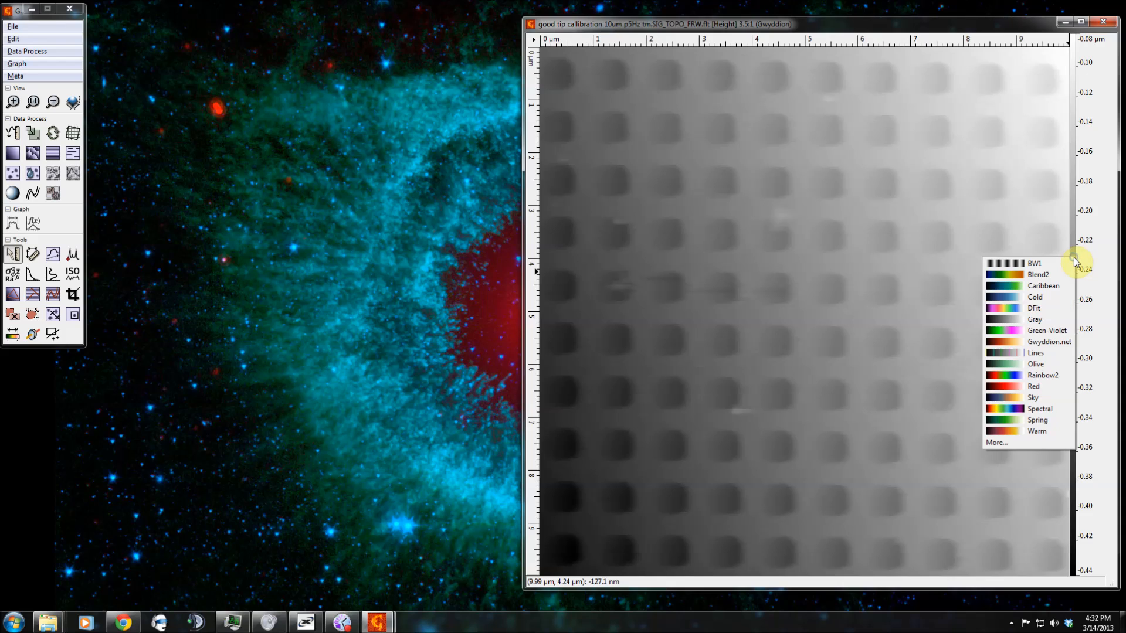
click(1029, 431)
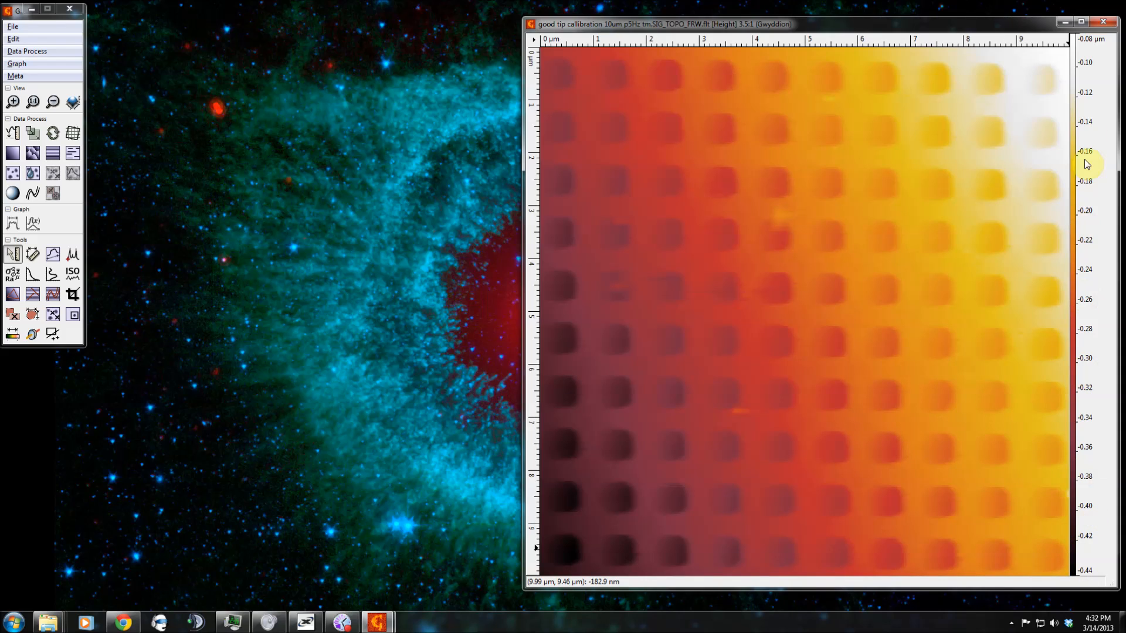
right_click(718, 262)
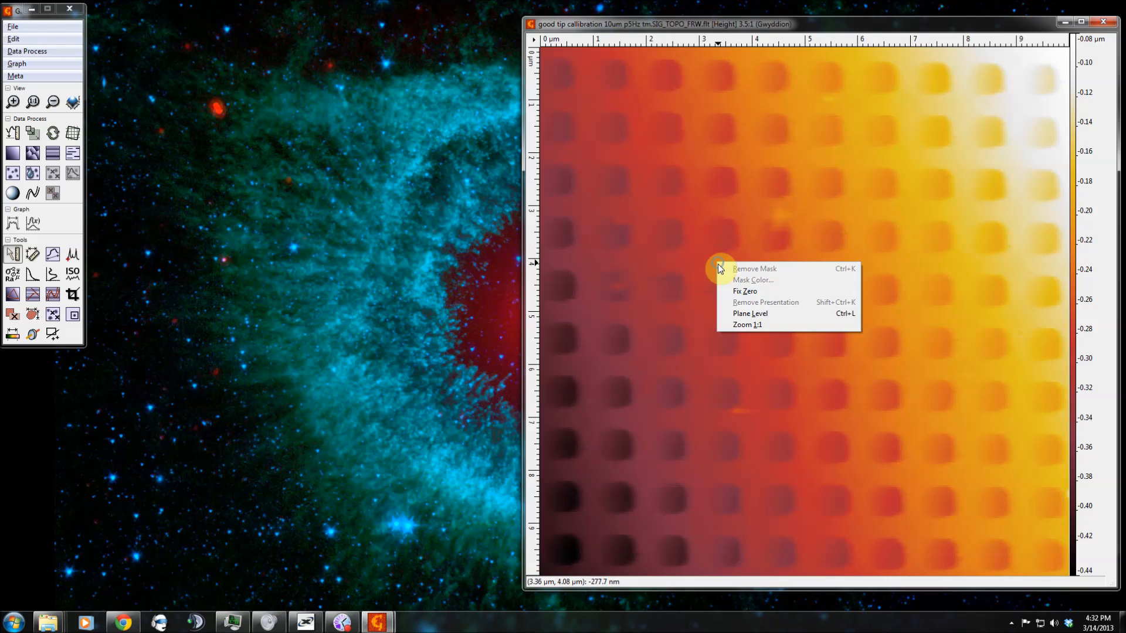
click(750, 292)
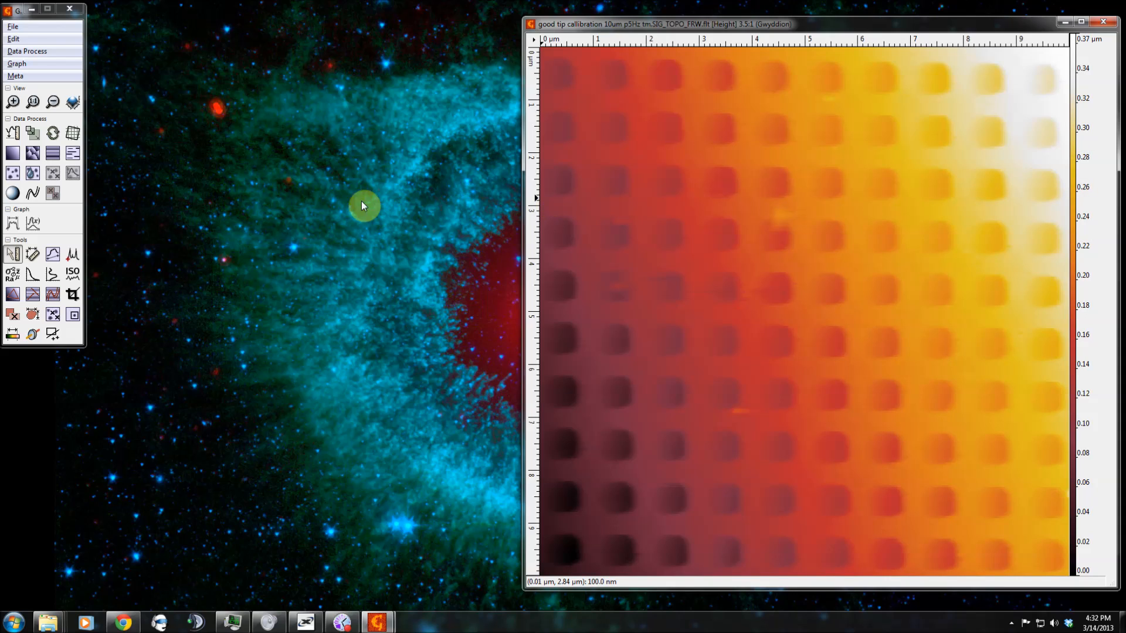
- Display the height data in 3D, enlarge the 3D window and rotate the surface to a lower viewing angle
click(73, 103)
drag(98, 18, 979, 52)
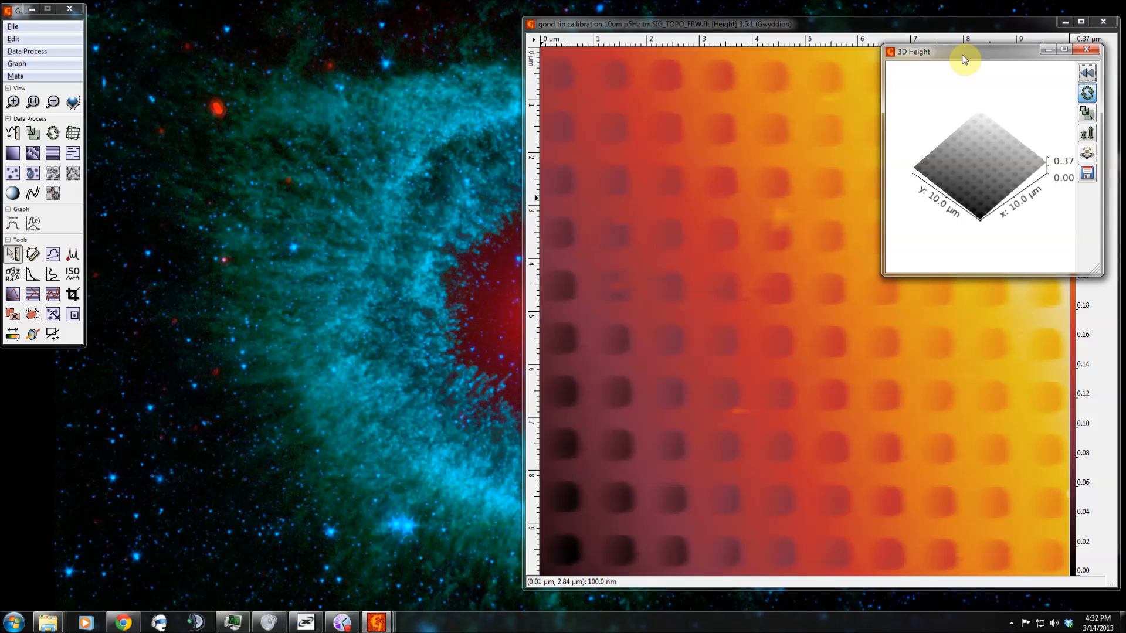
drag(884, 276, 271, 542)
drag(673, 388, 673, 365)
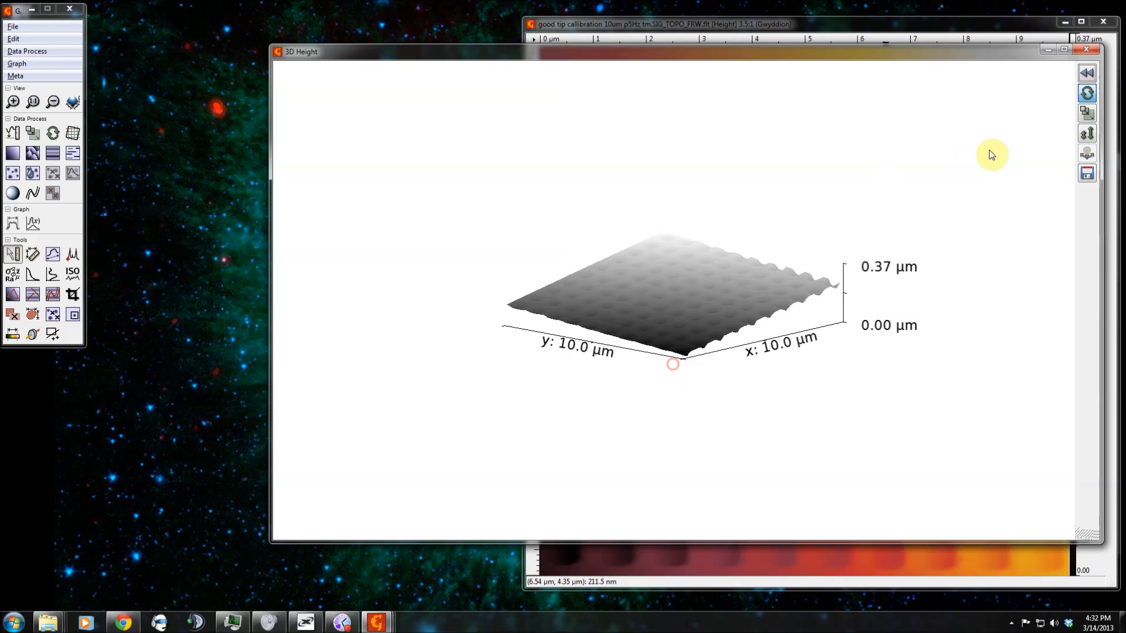
- Scale up the 3D surface, tilt it to show more of the top, and apply the Warm gradient
click(1088, 114)
drag(671, 202, 670, 461)
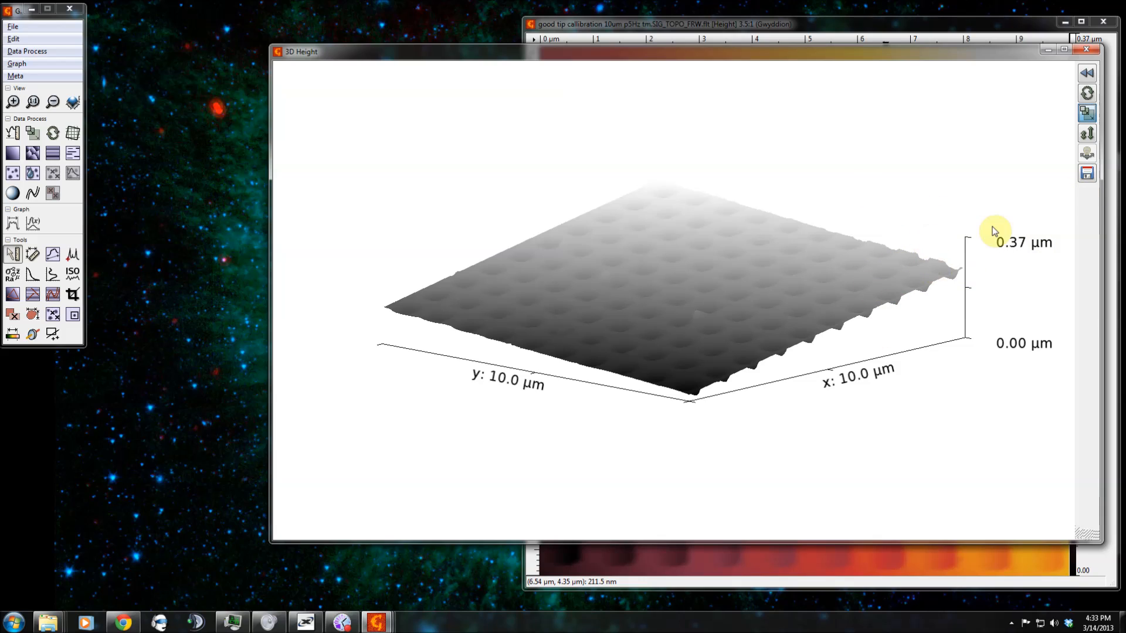
click(1087, 94)
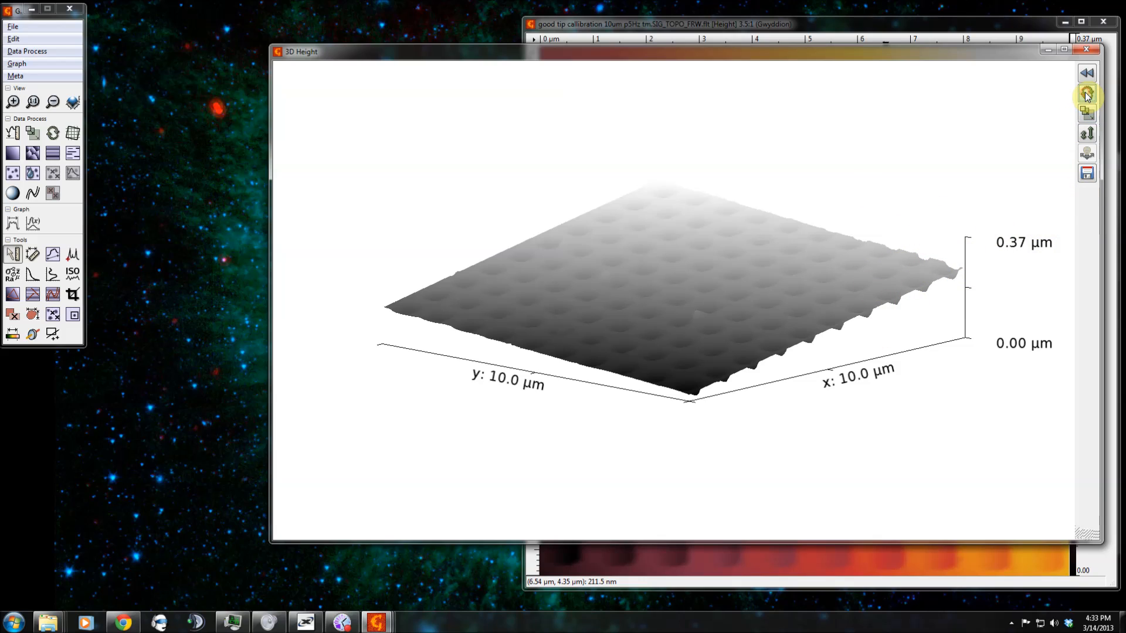
drag(691, 332, 693, 388)
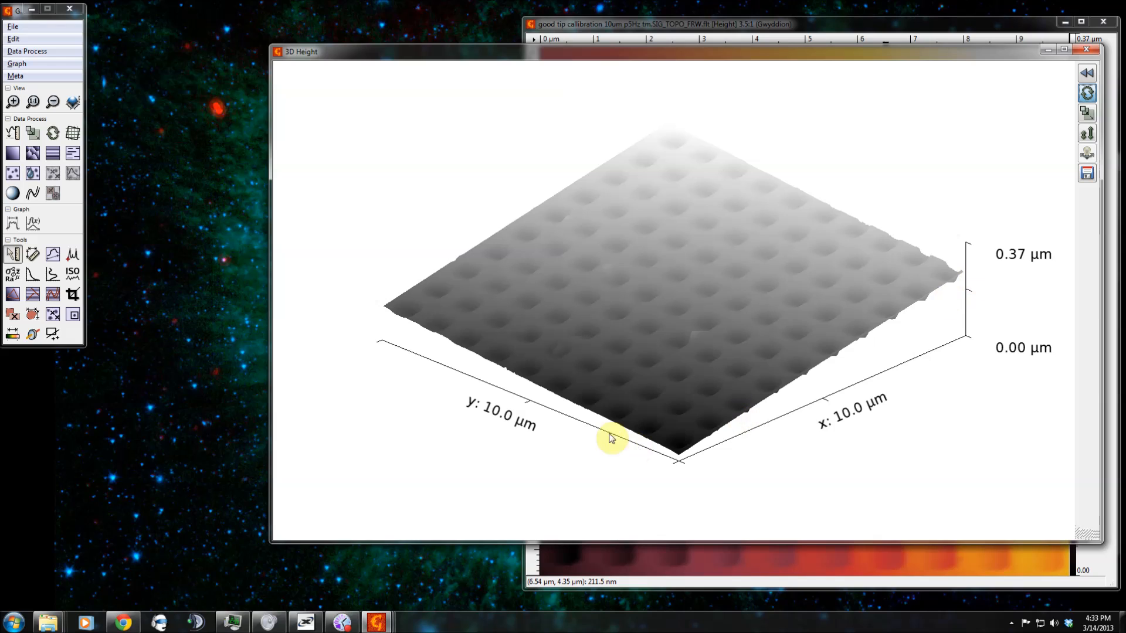
right_click(653, 261)
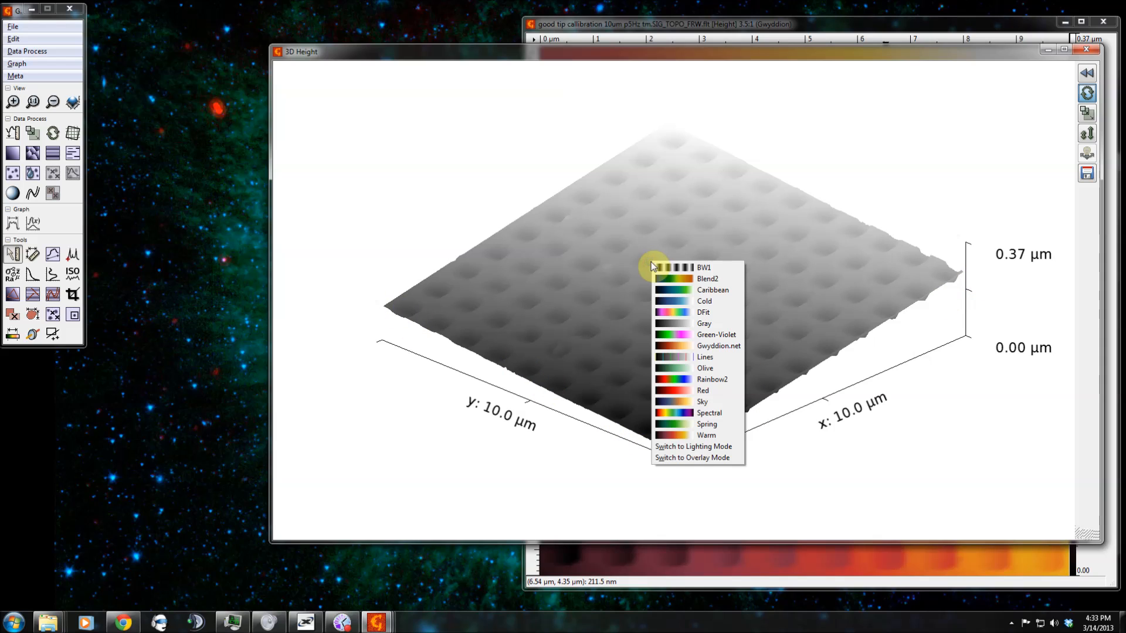
click(680, 437)
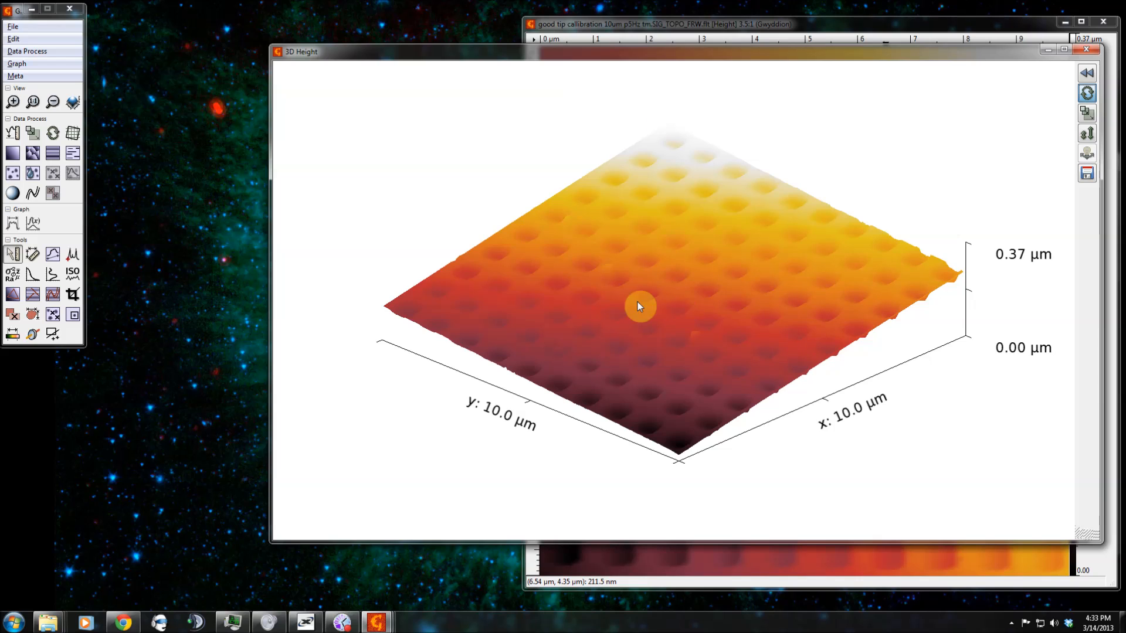
- Level the height image with Three Point Level, using flat points at about (0.80, 0.15), (9.04, 0.18) and (5.04, 9.64) µm
click(626, 26)
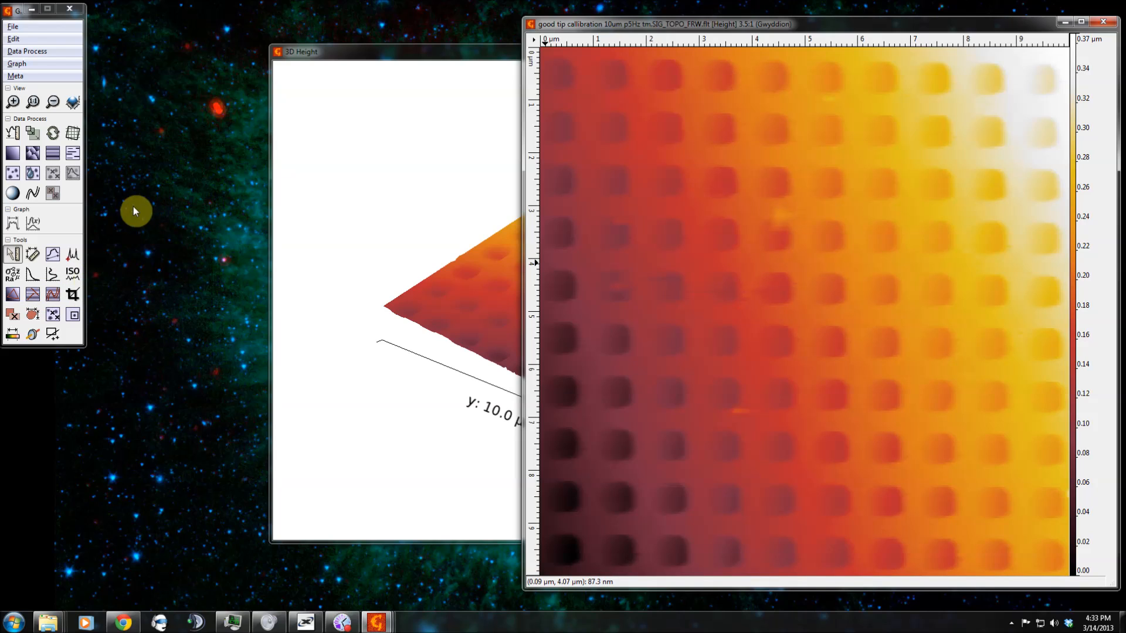
click(12, 296)
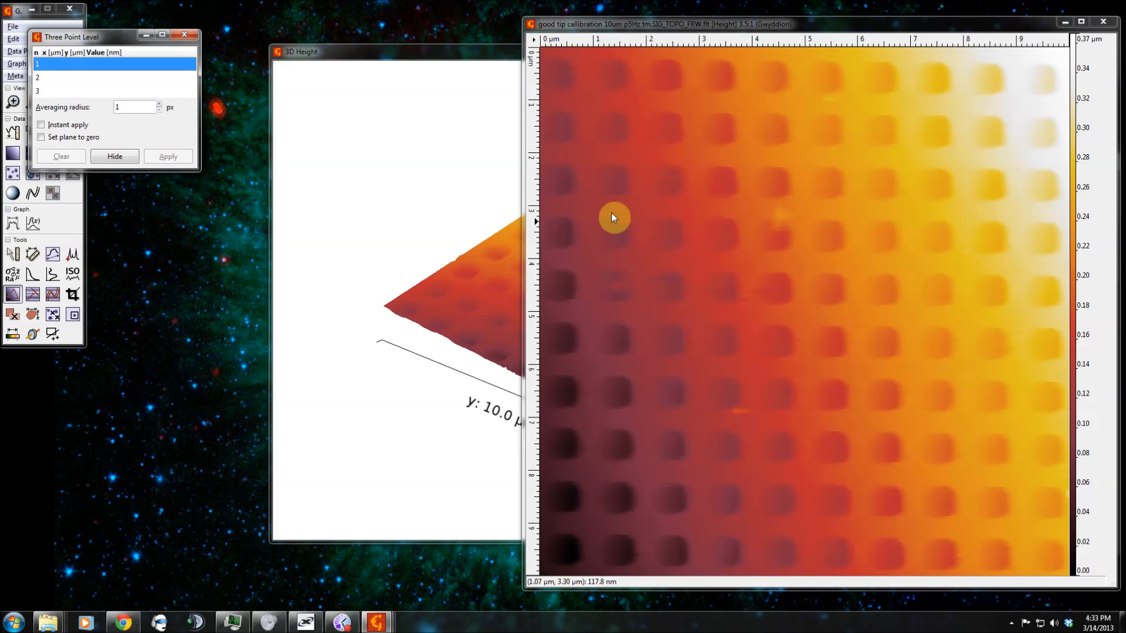
click(582, 55)
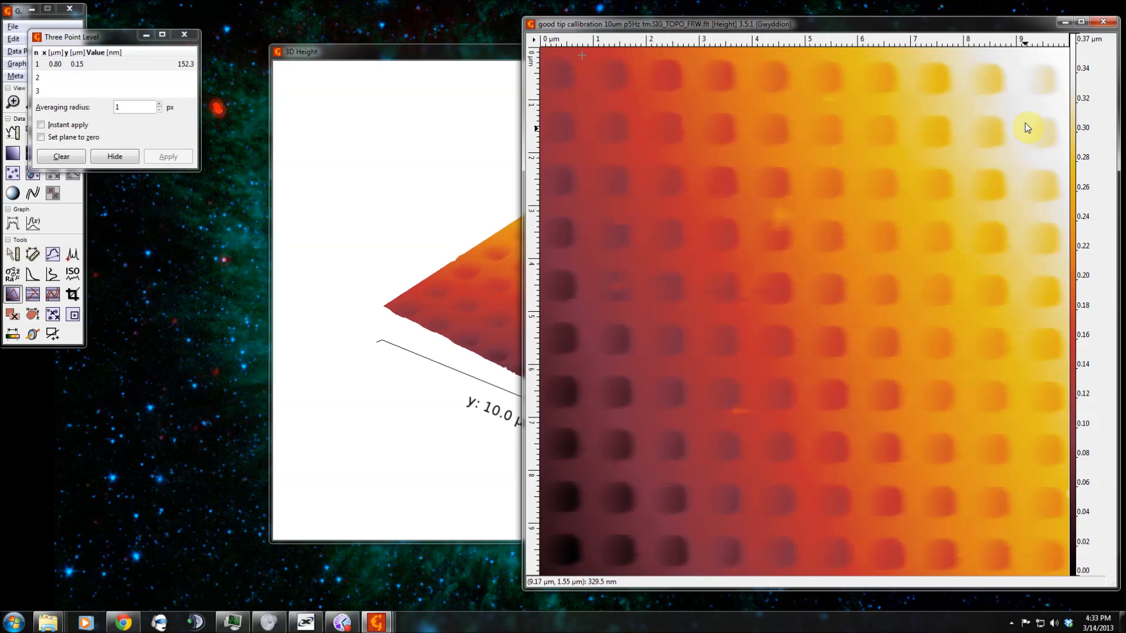
click(1018, 57)
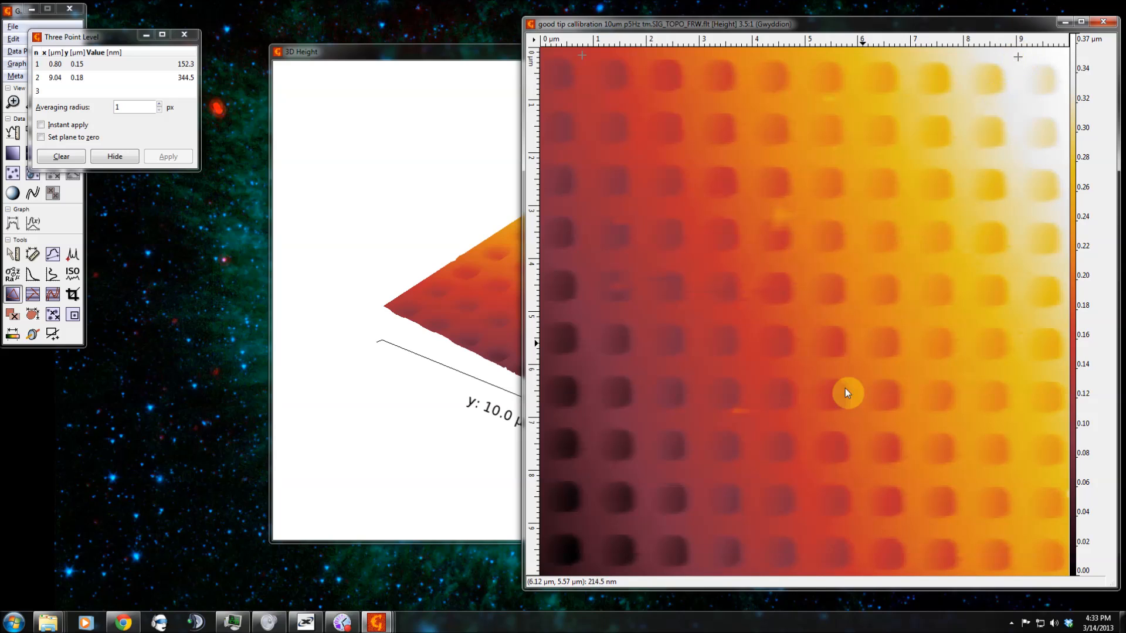
click(807, 557)
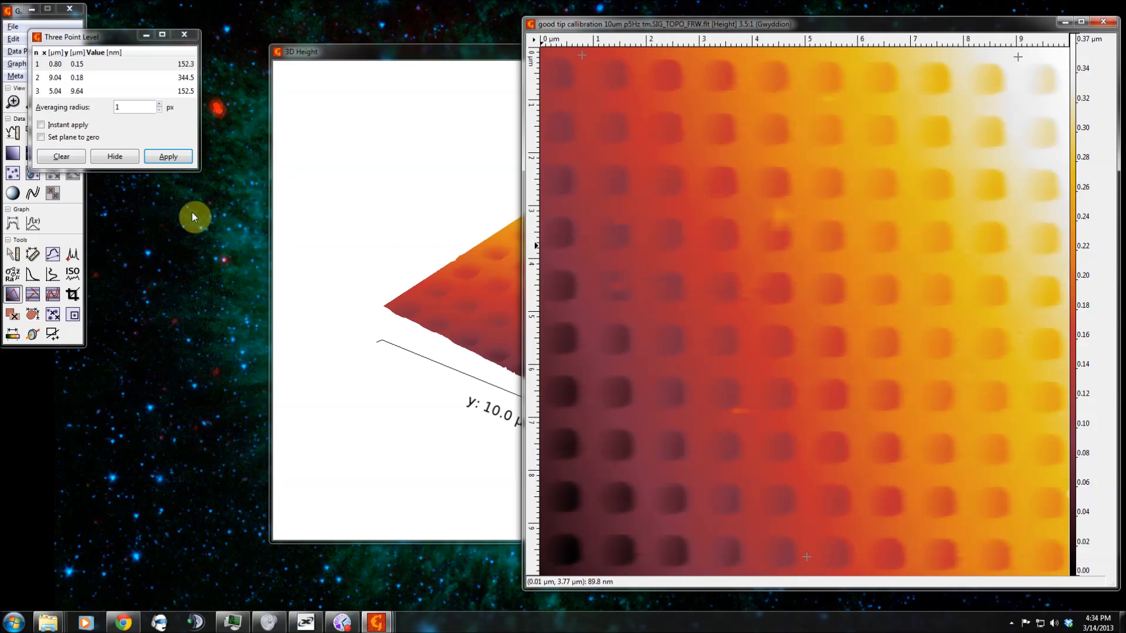
click(169, 157)
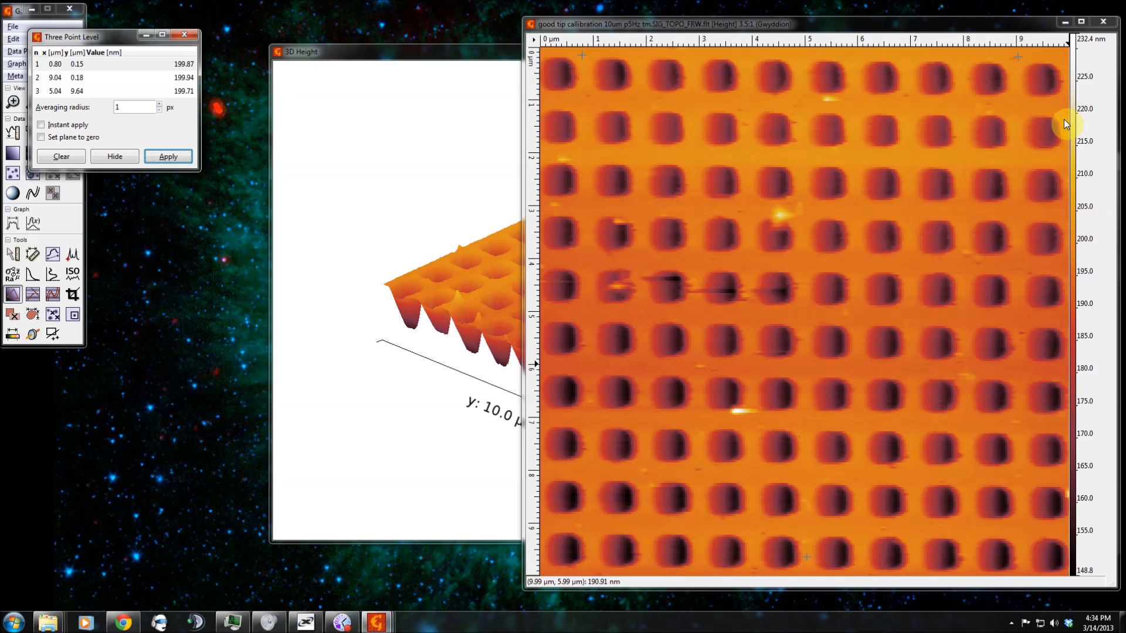
- Fix the leveled image's minimum height to zero, and clear the three leveling points before closing the leveling tool
right_click(796, 319)
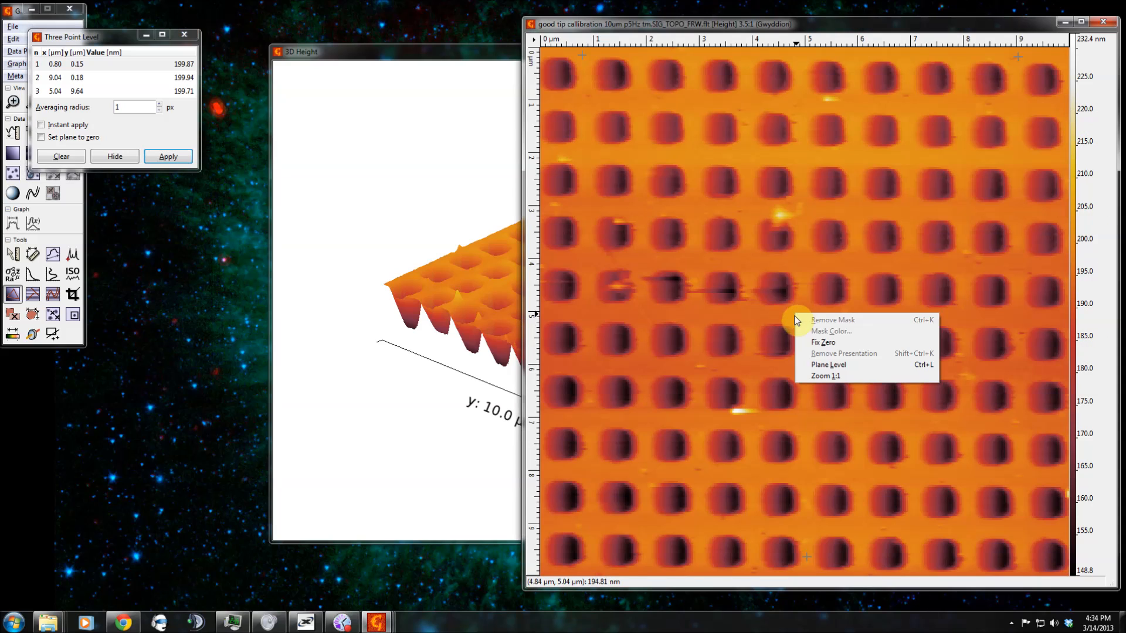
click(822, 343)
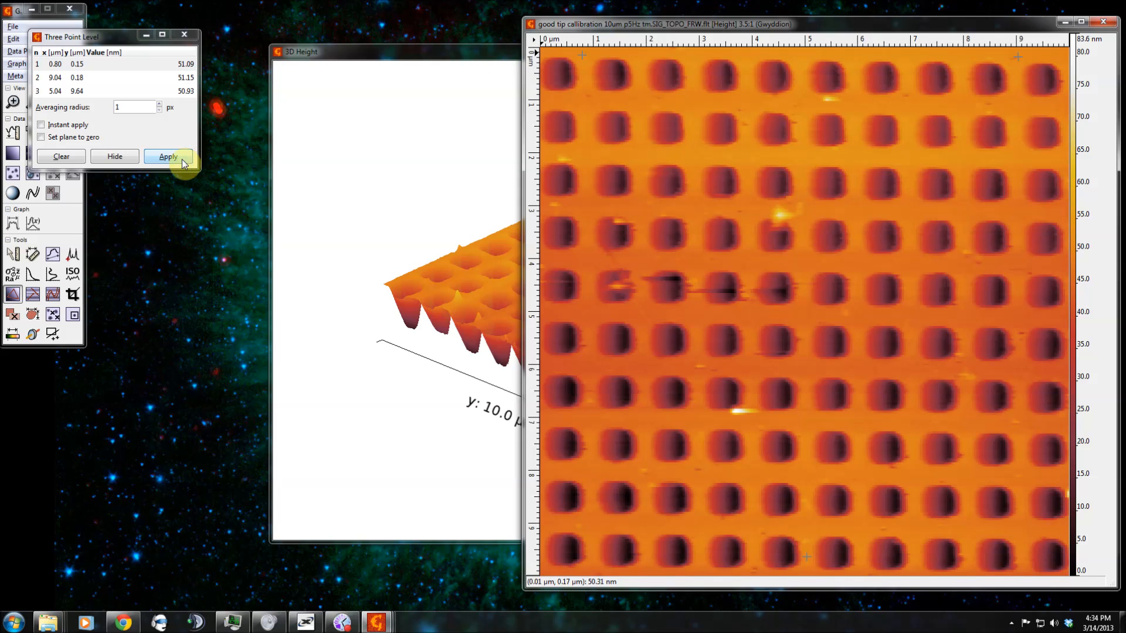
click(61, 158)
click(187, 34)
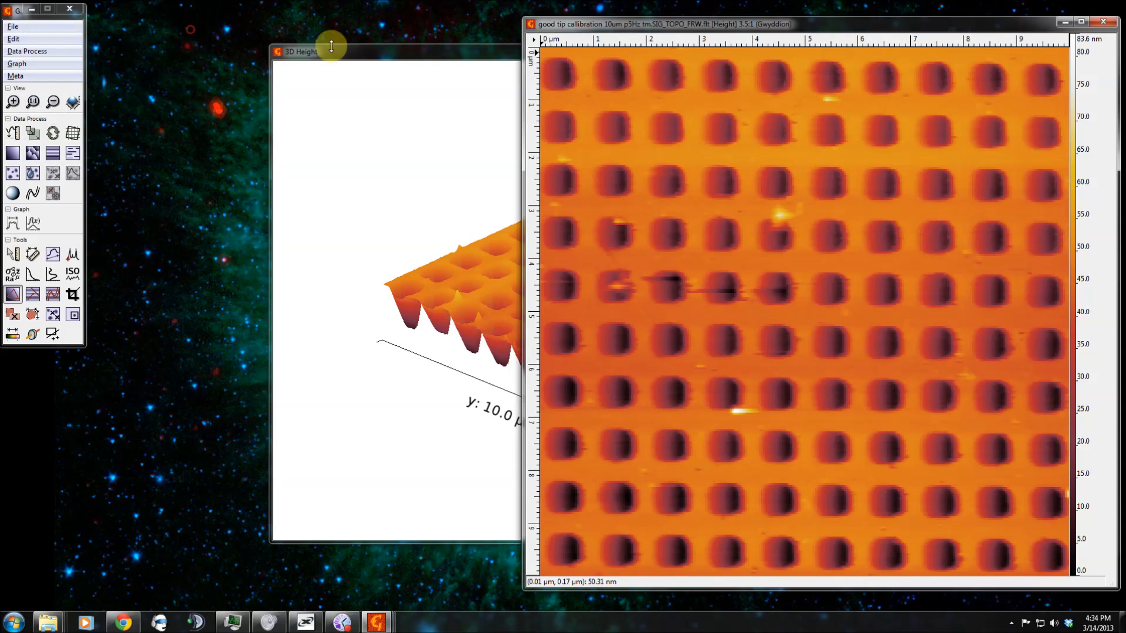
- Bring the 3D height view to the front and rotate it to a side-on profile to examine the leveled surface
click(364, 51)
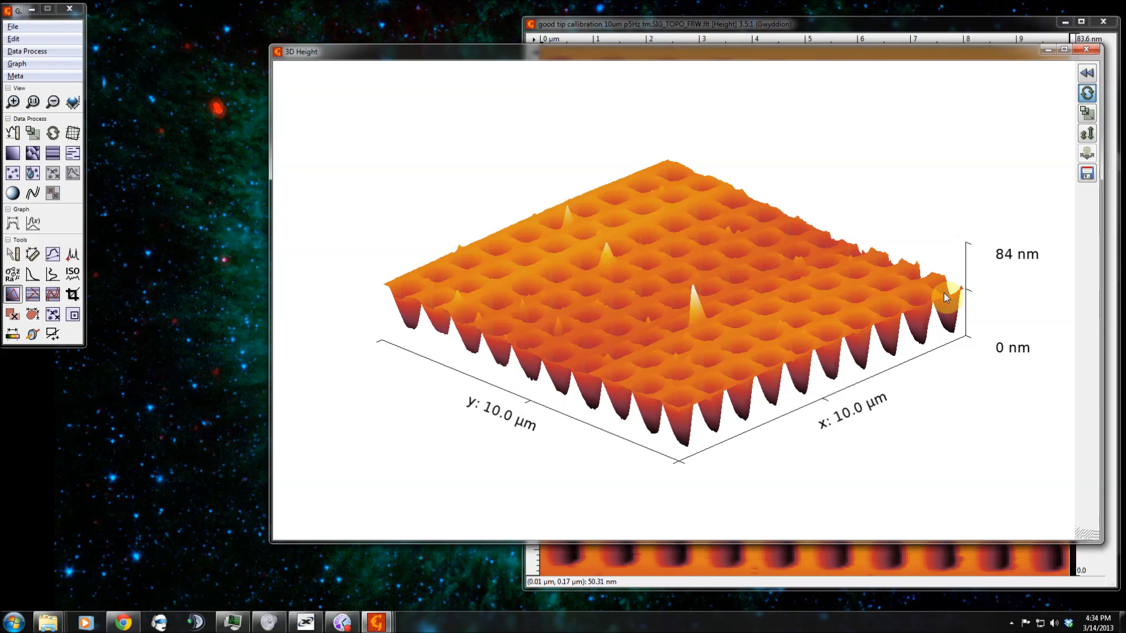
drag(710, 449, 702, 418)
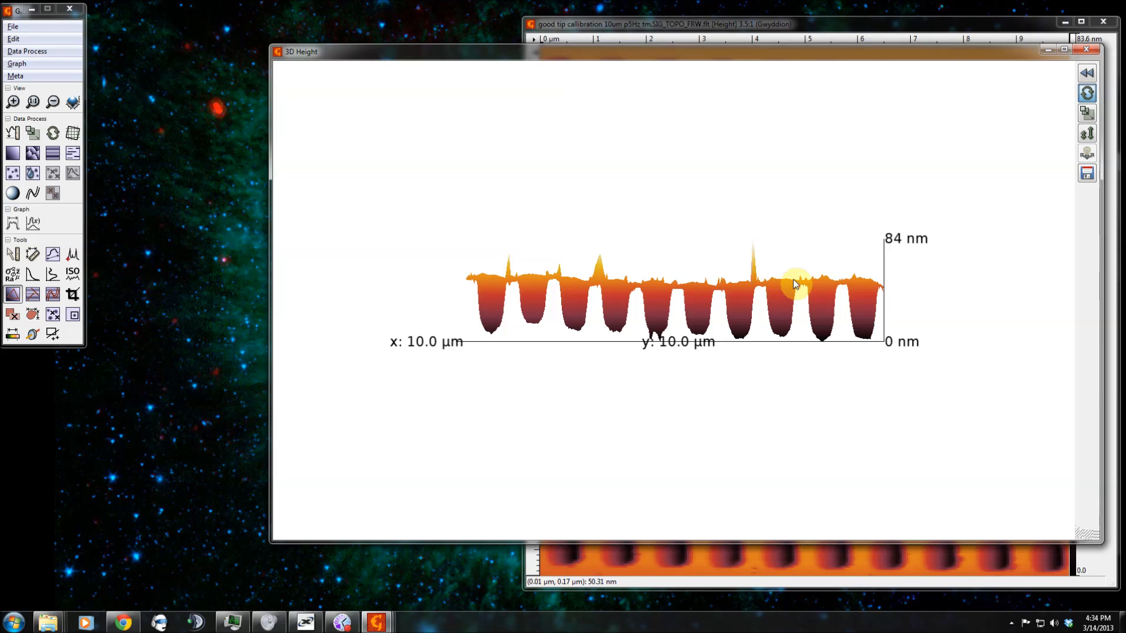
- Level the height image with Path Level along three flat near-vertical lines: (204, 0)–(205, 89), (177, 86)–(181, 192) and (207, 179)–(208, 255) px
drag(866, 360, 843, 384)
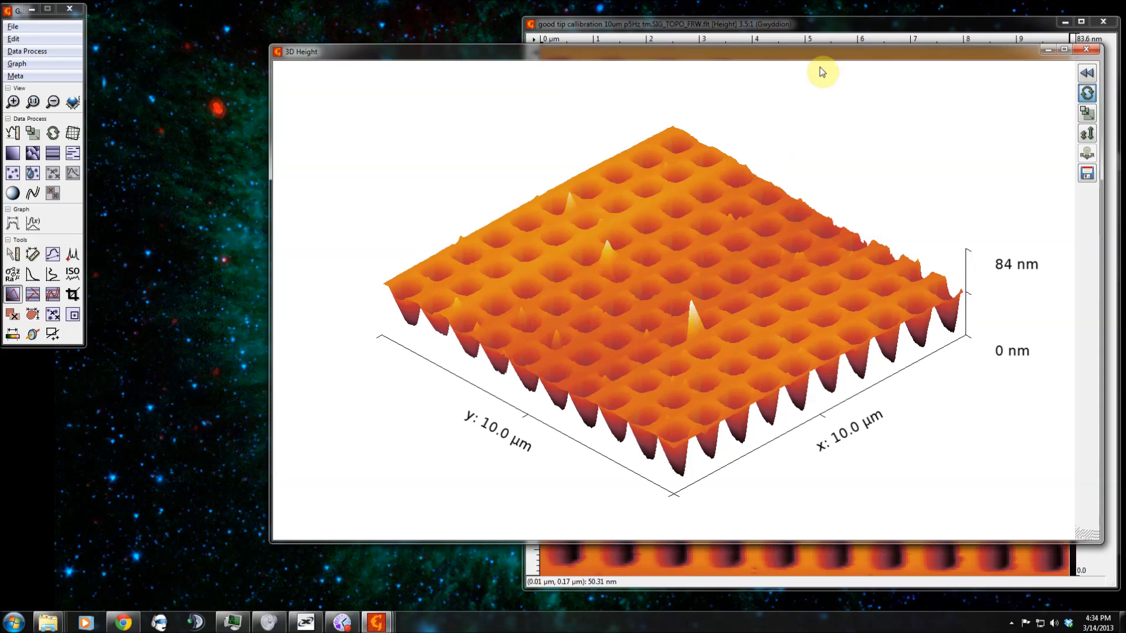
click(828, 29)
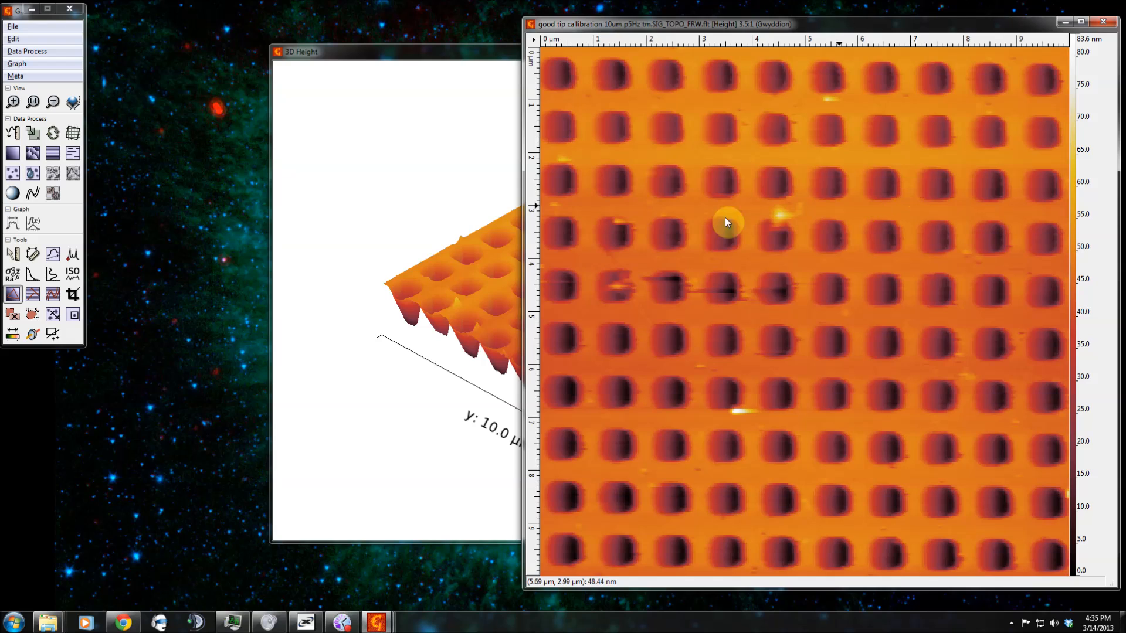
click(33, 299)
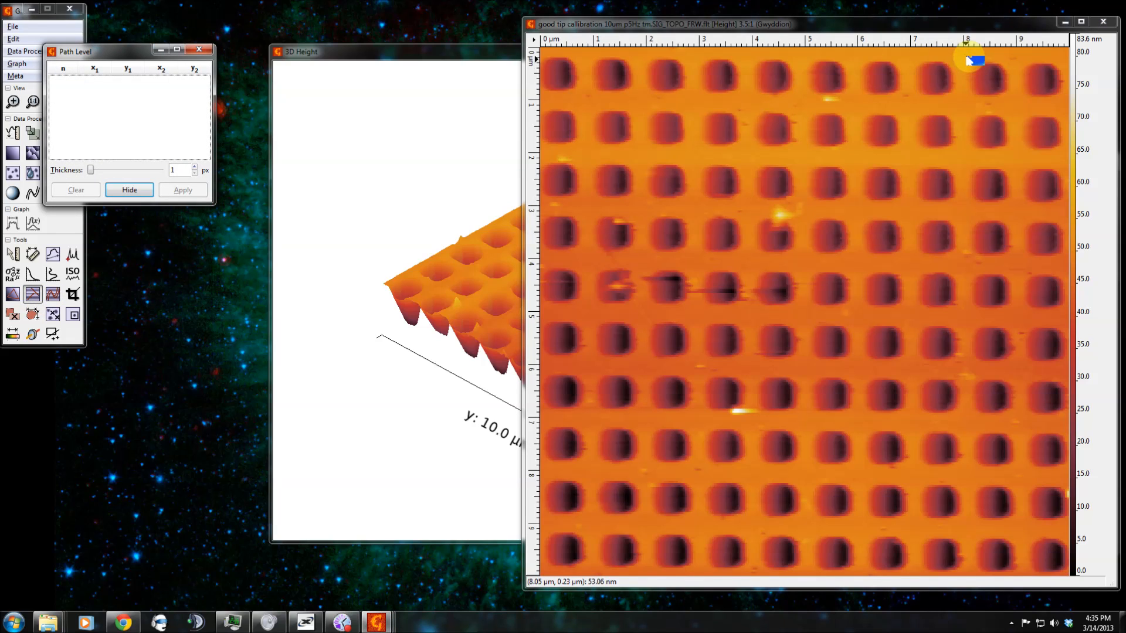
drag(964, 54, 962, 232)
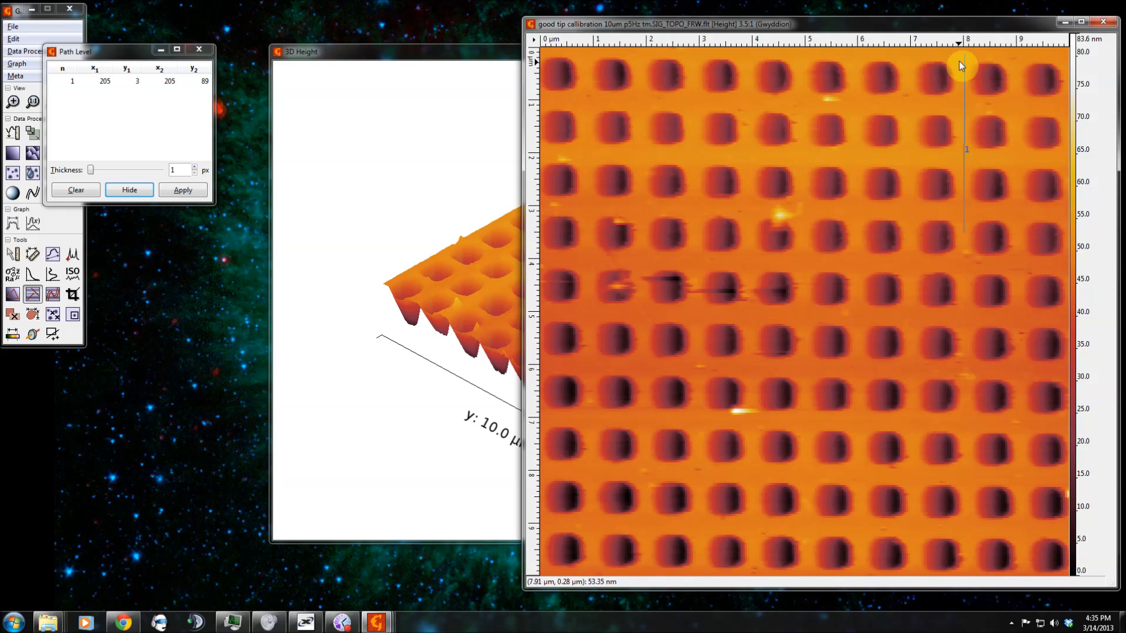
drag(963, 48, 962, 37)
drag(907, 228, 914, 445)
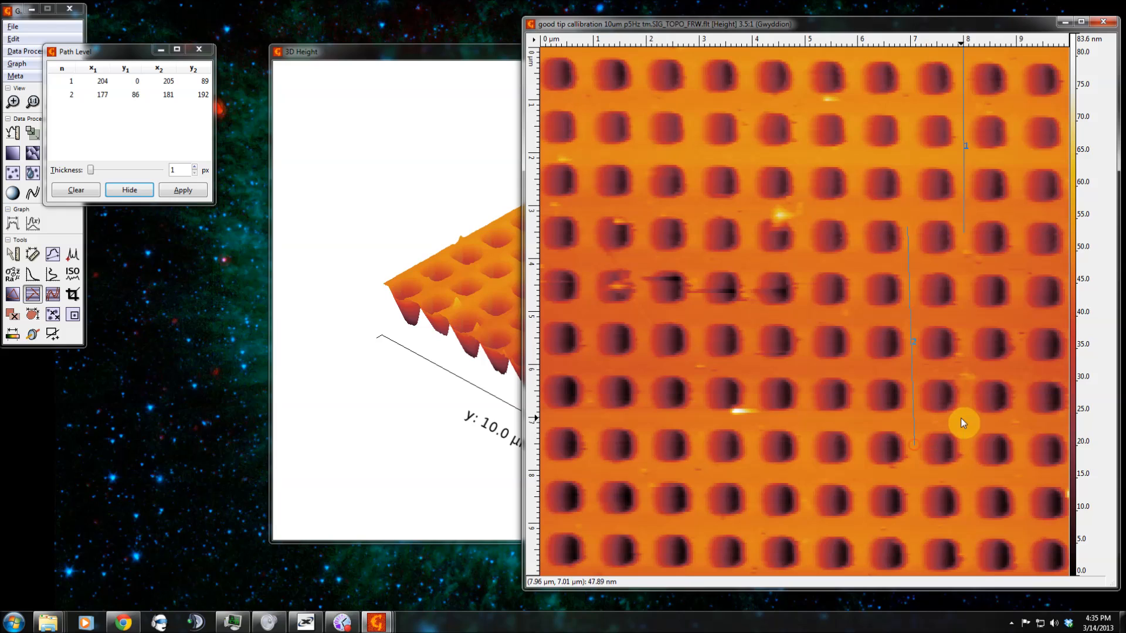
drag(967, 418, 969, 576)
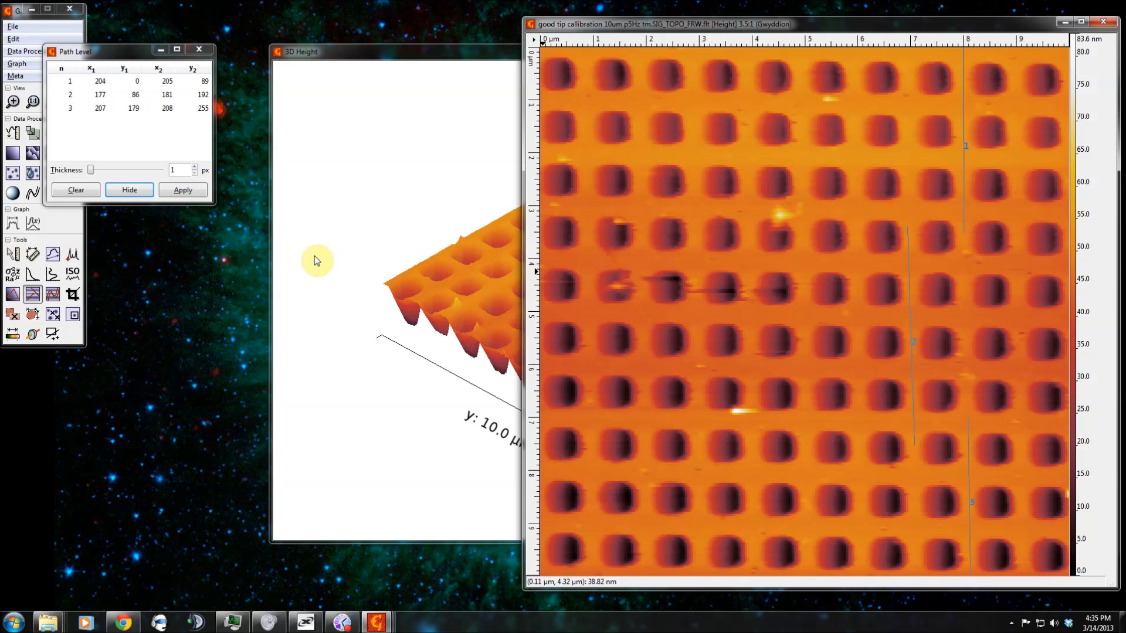
click(175, 195)
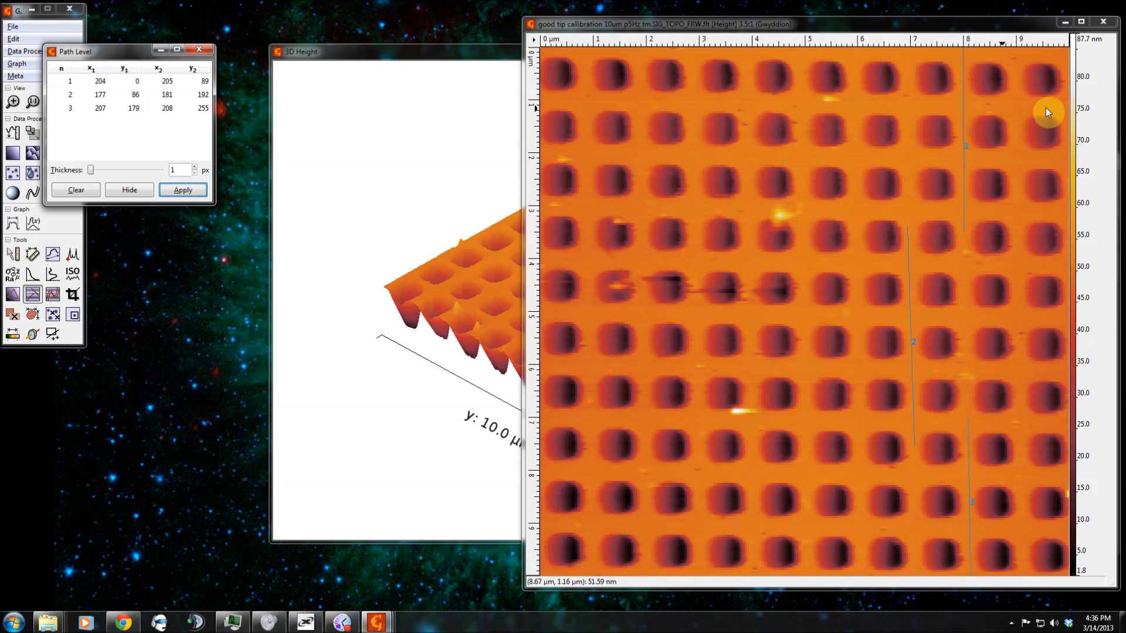
- Shorten the first leveling path to end at y 22 px, add a fourth from (230, 14) to (232, 91) px, and reapply Path Level
drag(962, 231, 962, 93)
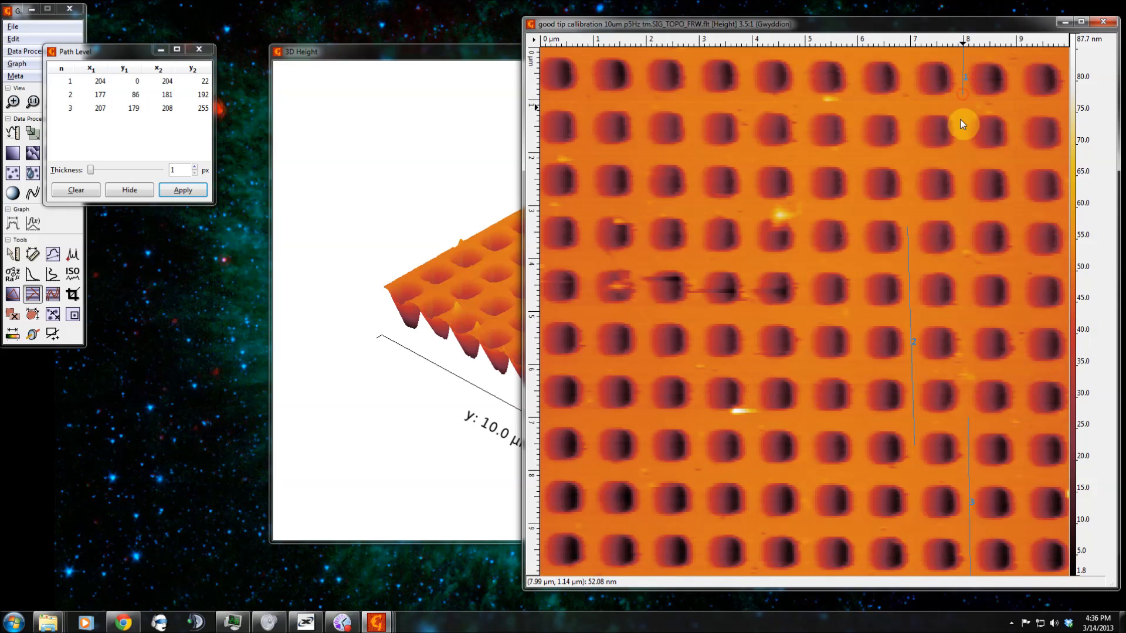
drag(1015, 76, 1020, 237)
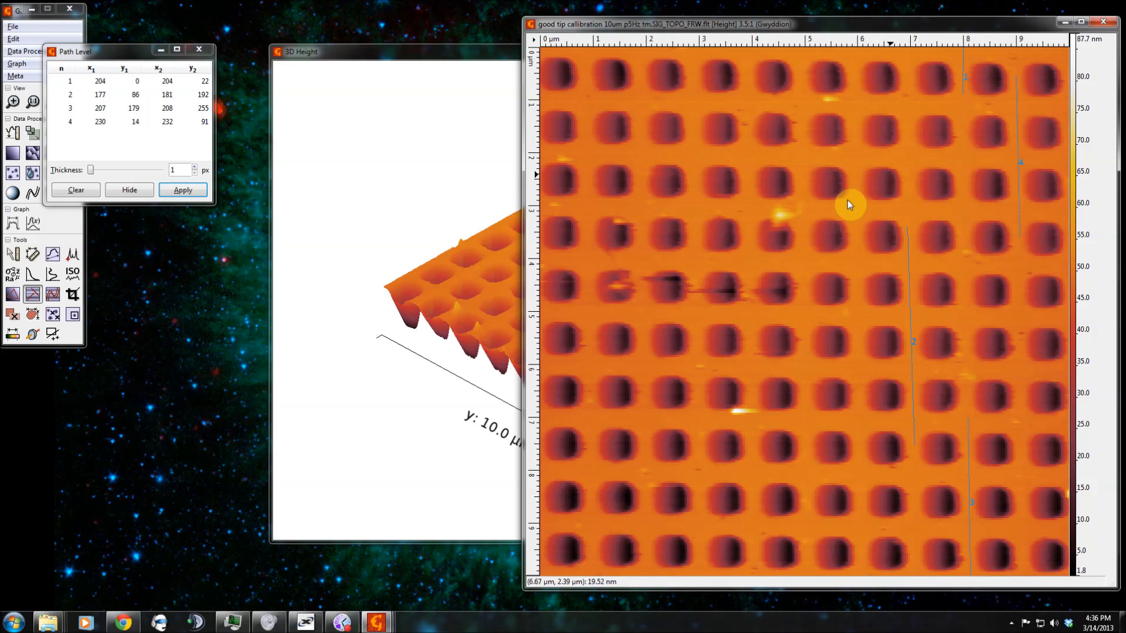
click(186, 196)
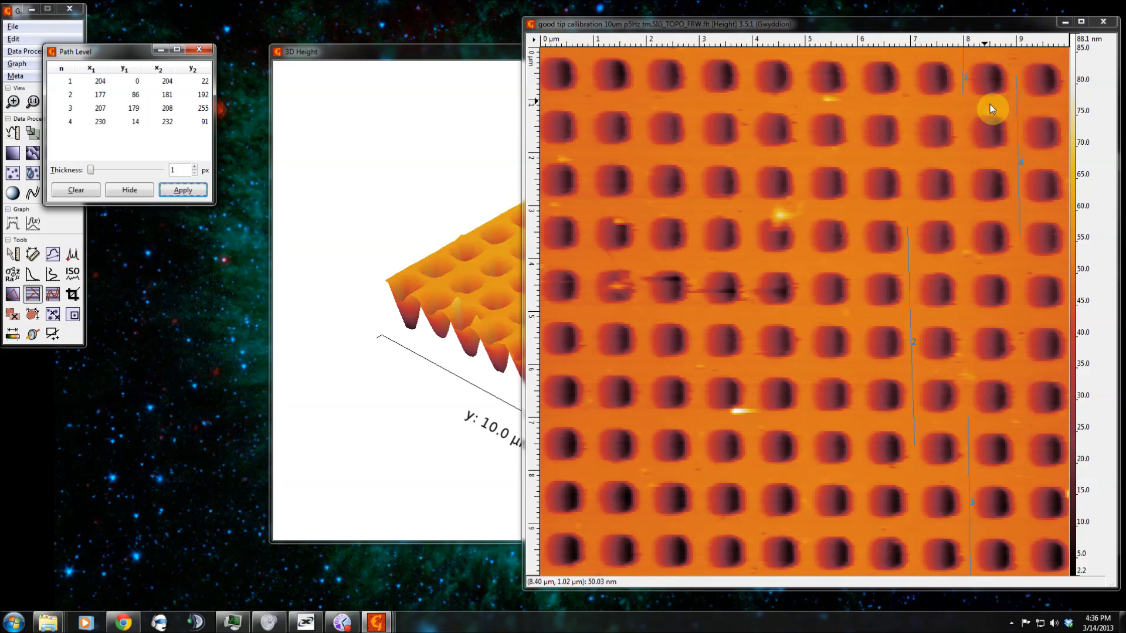
- Clear the leveling paths, close Path Level, and fix the height image's minimum to zero
click(76, 190)
click(199, 49)
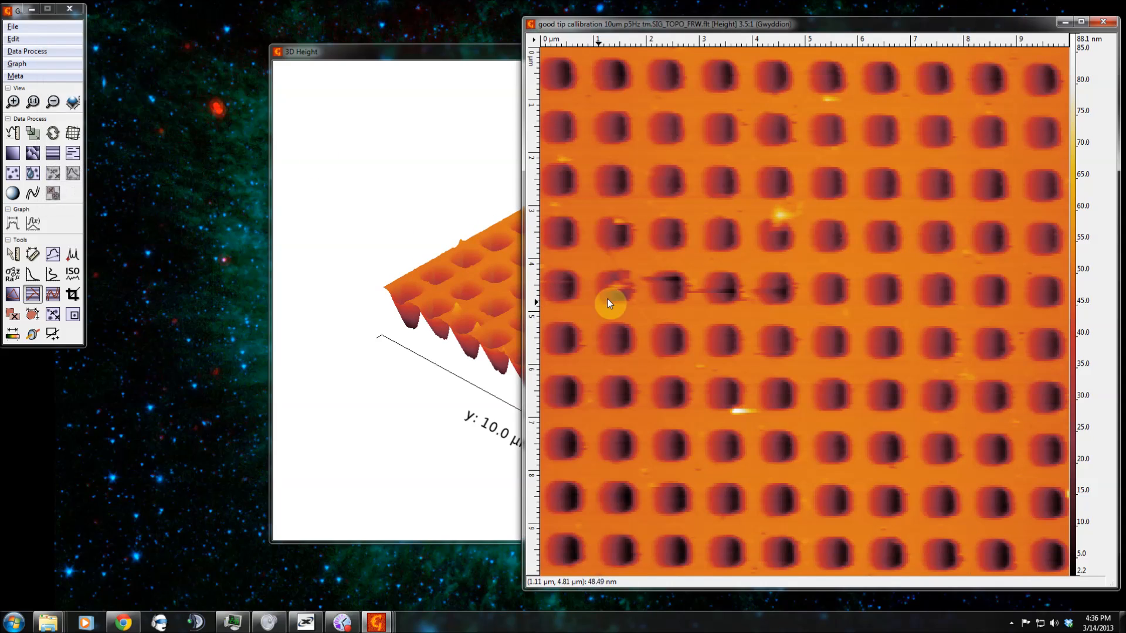
right_click(820, 231)
click(844, 253)
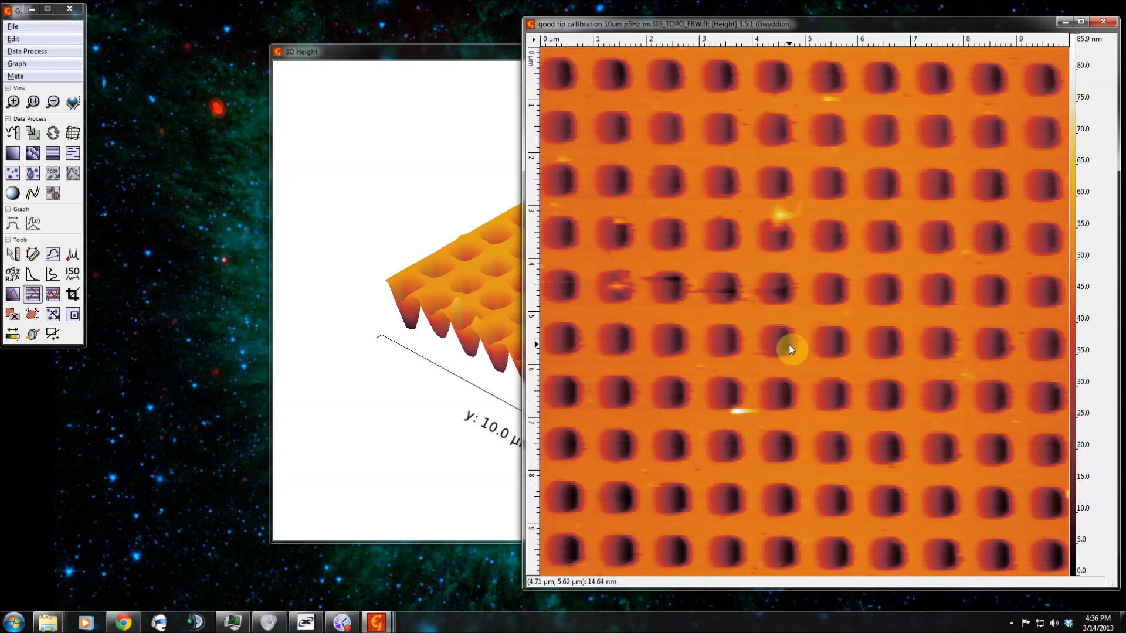
- Bring the 3D height view to the front and rotate it through several angles, including nearly side-on, to examine the path-leveled surface
click(432, 206)
drag(663, 454, 691, 432)
click(832, 353)
drag(834, 356, 802, 370)
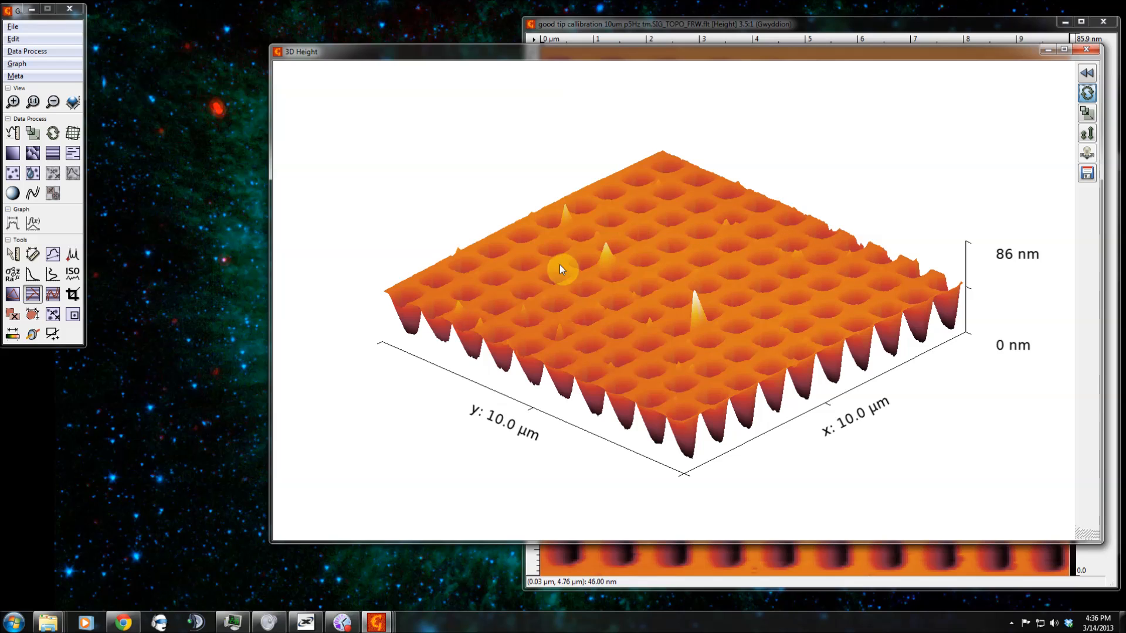
drag(590, 384, 618, 387)
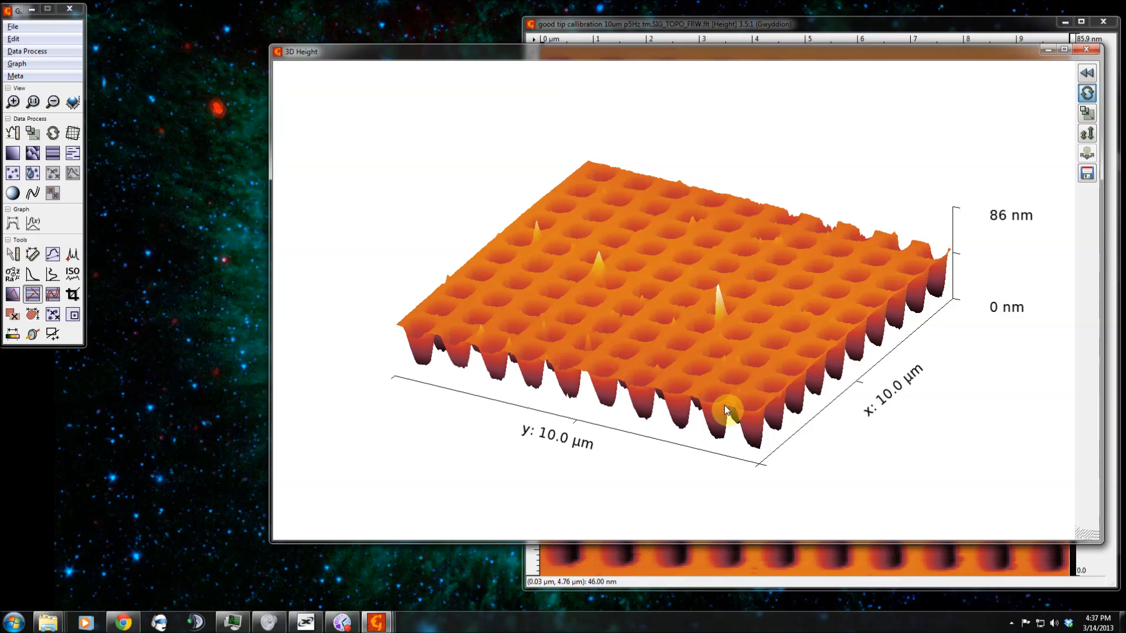
drag(725, 406, 717, 402)
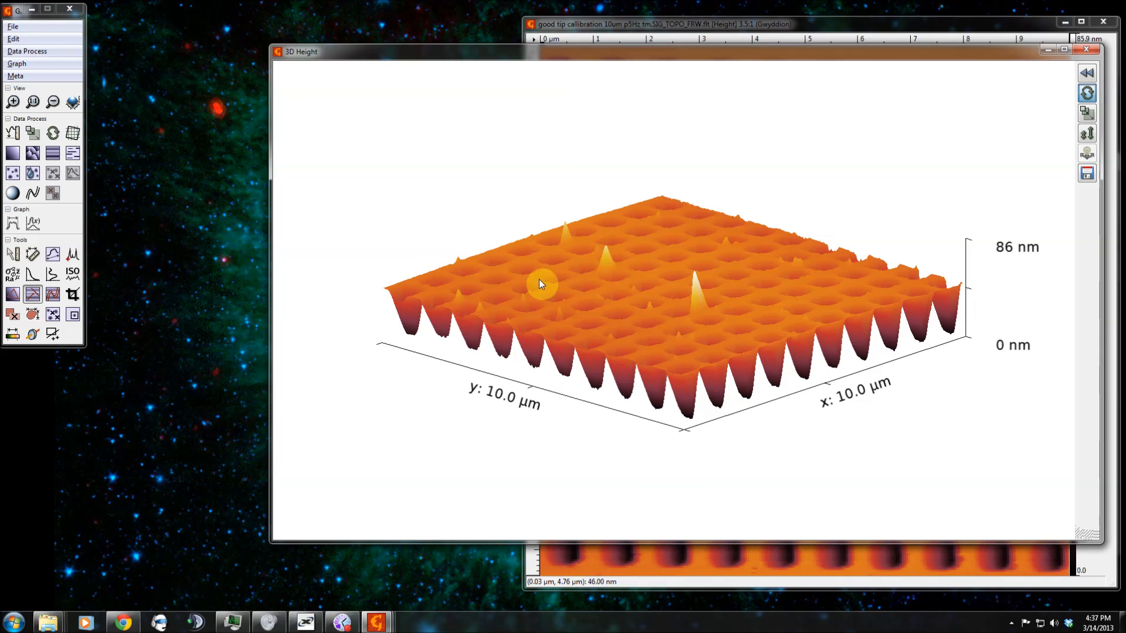
mouse_move(680, 322)
mouse_down()
mouse_move(678, 349)
mouse_move(581, 245)
mouse_up()
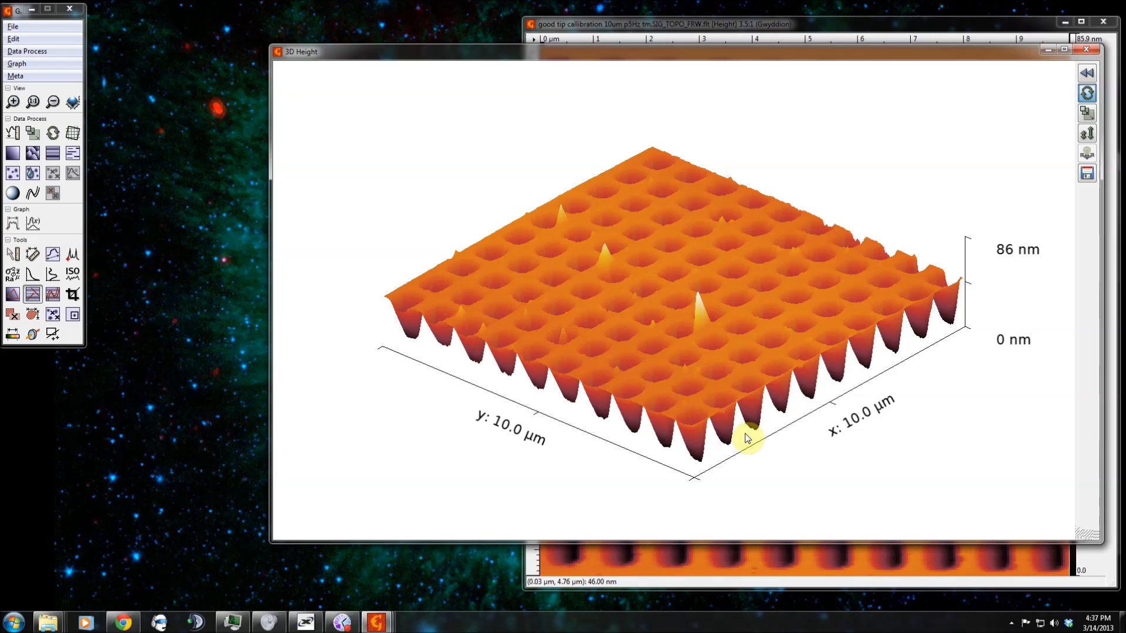
drag(779, 415, 744, 400)
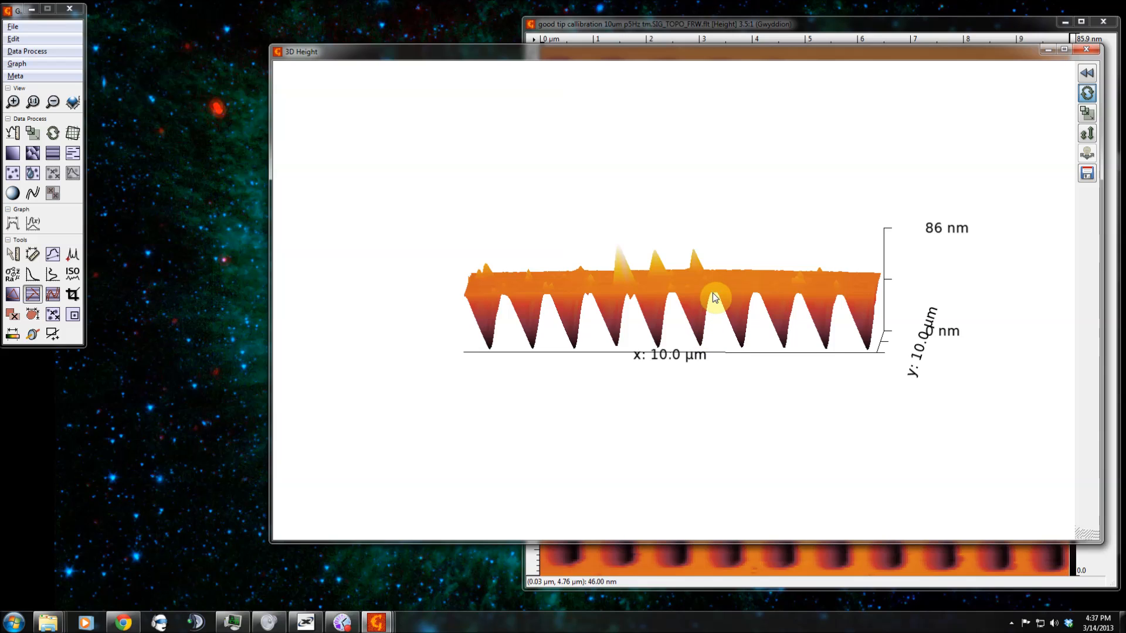
mouse_move(599, 364)
mouse_down()
mouse_move(563, 355)
mouse_move(588, 370)
mouse_up()
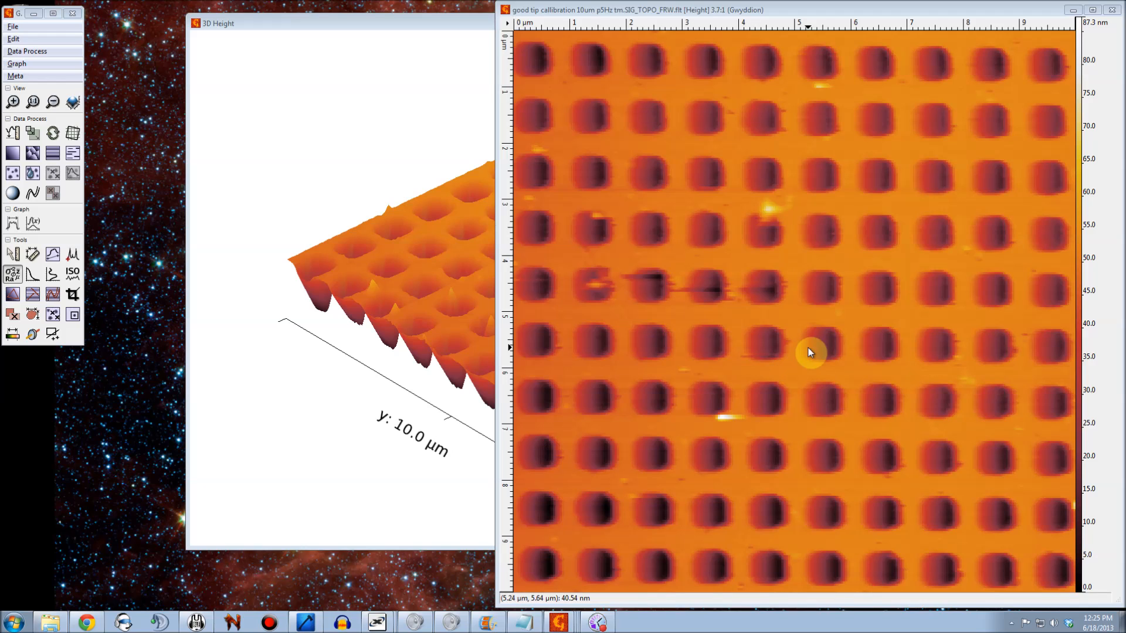
- Open Statistical Quantities and select a region about 4.2 µm square in the lower-right part of the height image for evaluation
click(12, 276)
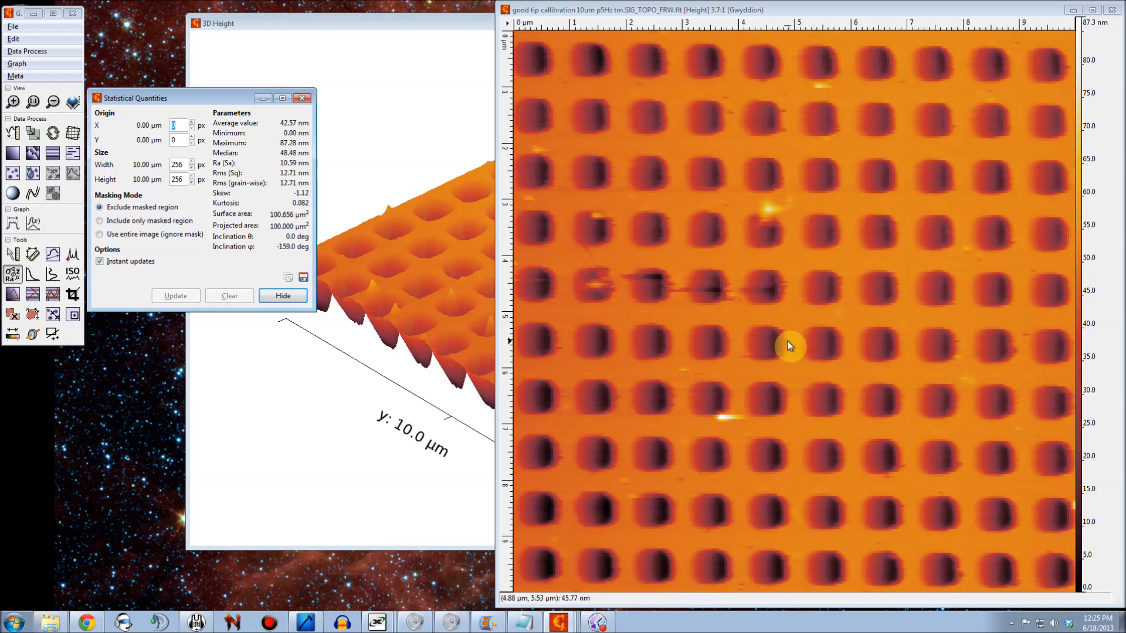
drag(790, 311, 1027, 547)
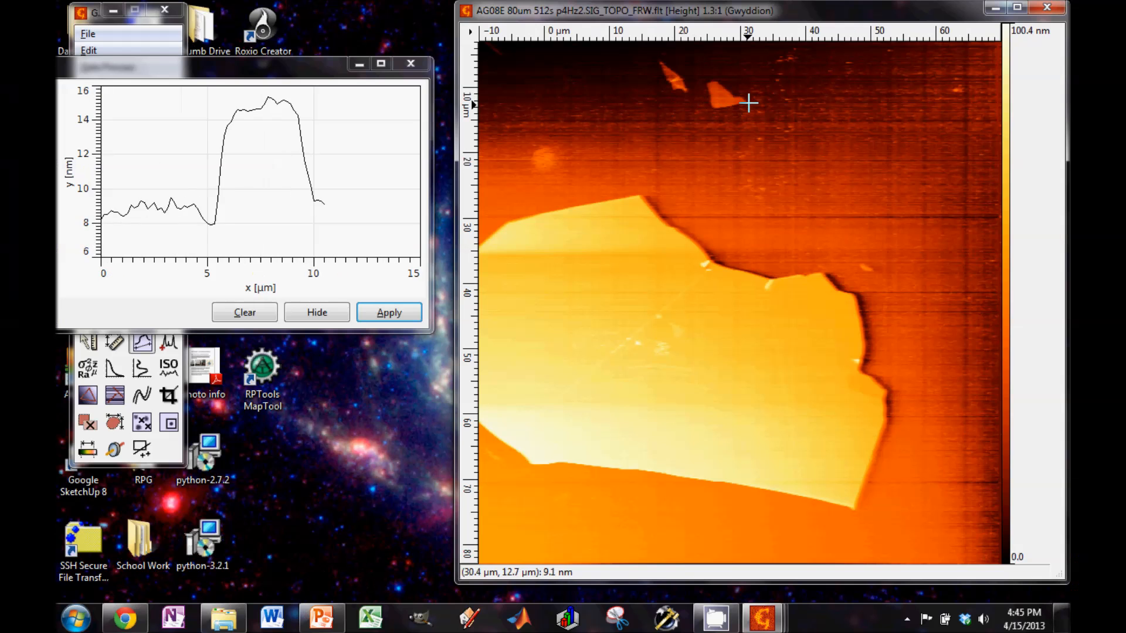
- Extend the horizontal profile line across the small flake near the scan's upper edge to about 16.5 µm, and shift it slightly upward
drag(746, 100, 782, 100)
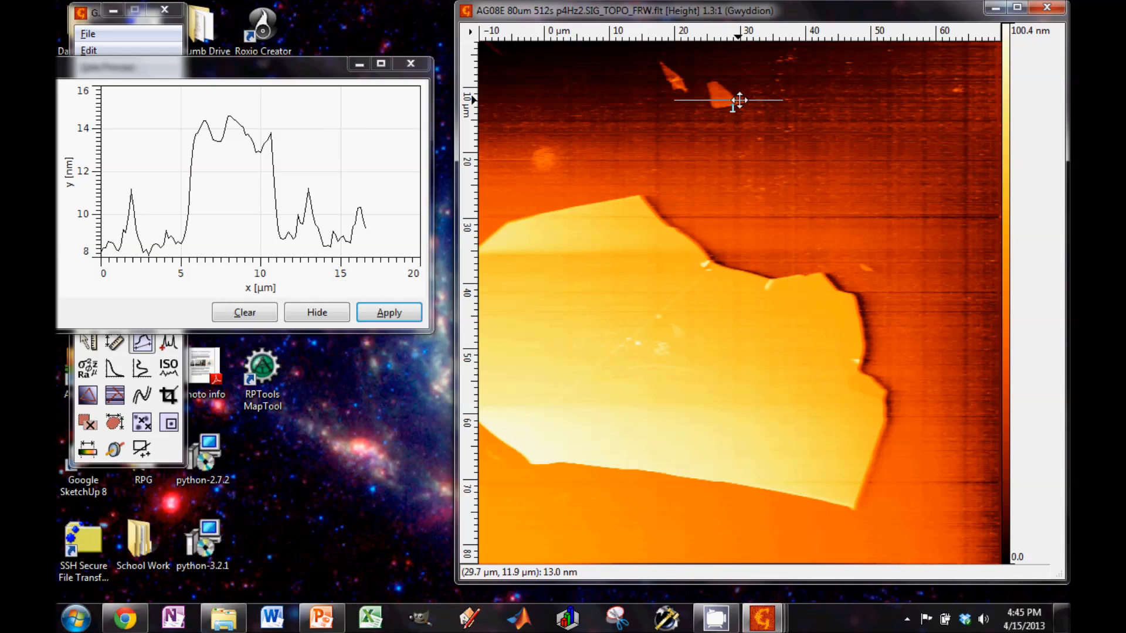
mouse_move(740, 99)
mouse_down()
mouse_move(725, 93)
mouse_move(736, 94)
mouse_up()
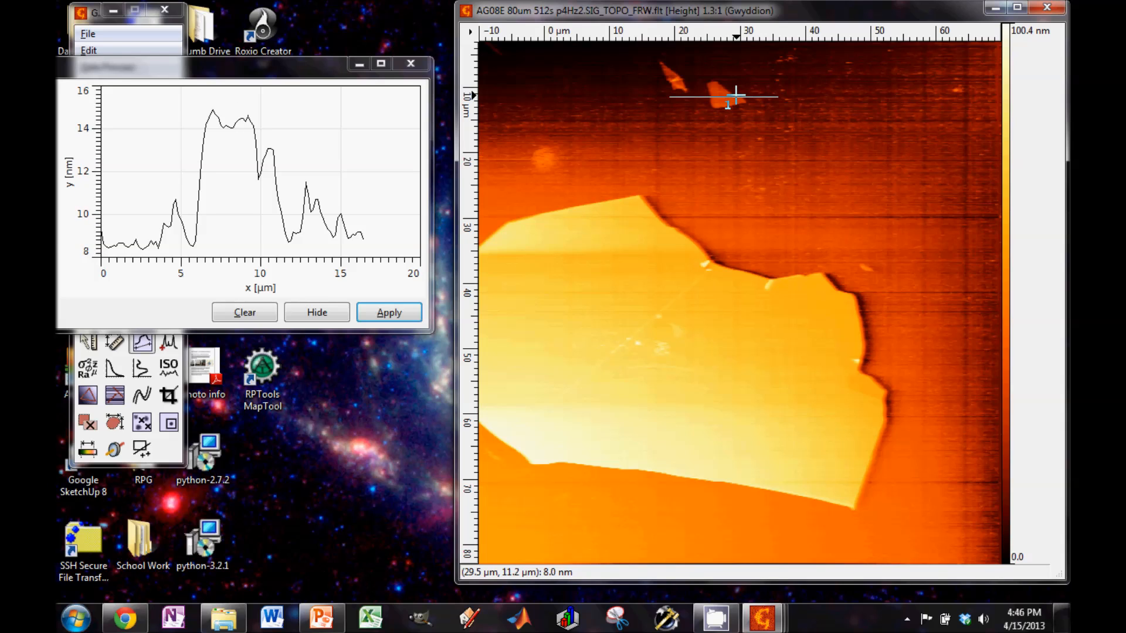